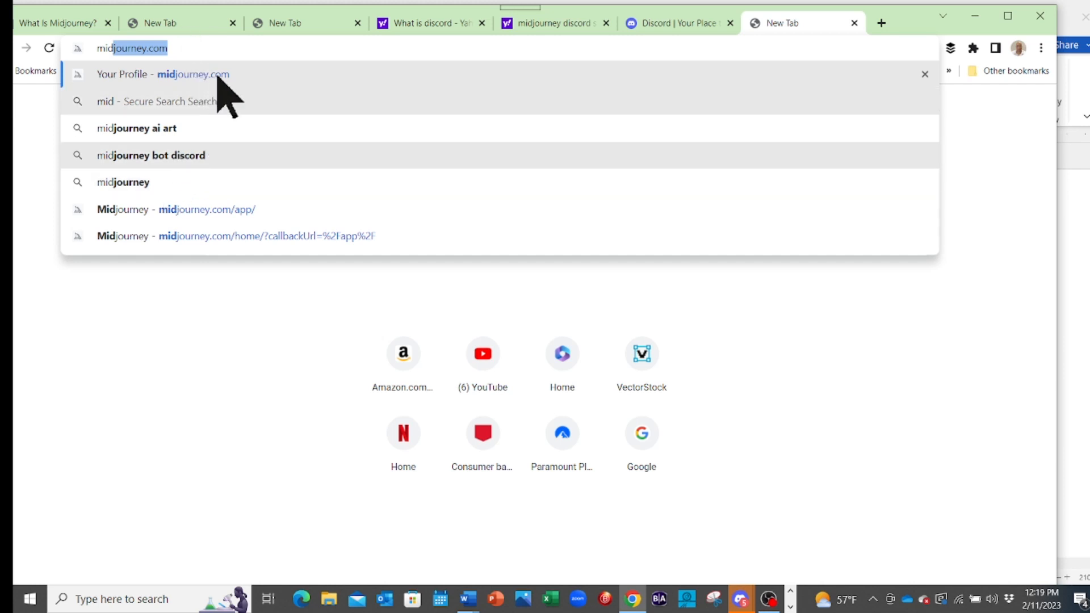
Step: Search for "midjourney bot discord" and open the Midjourney server in the web version of Discord, shown full screen
click(176, 156)
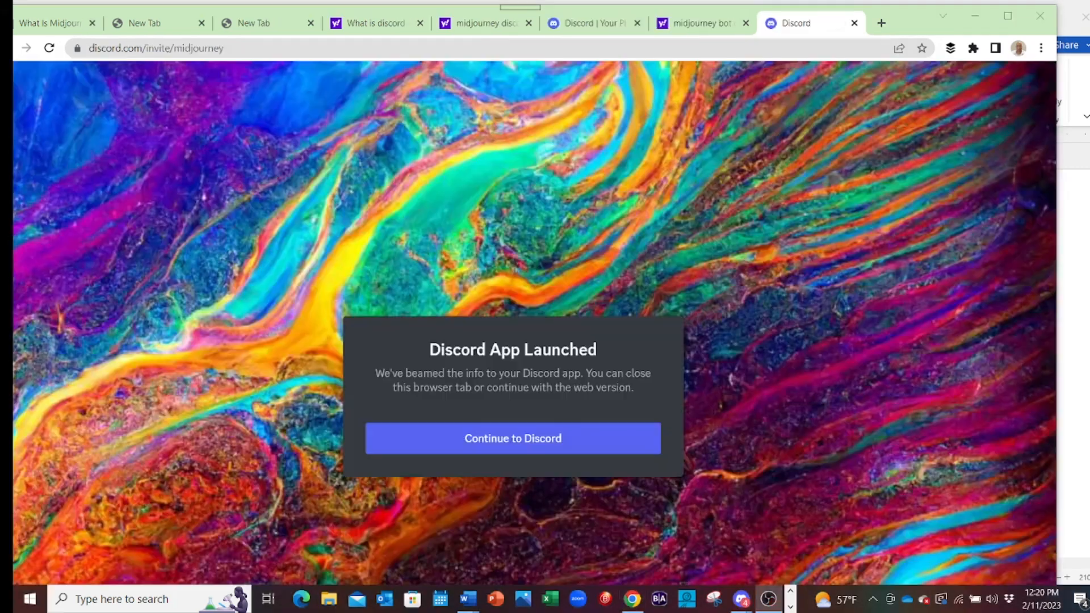
click(516, 448)
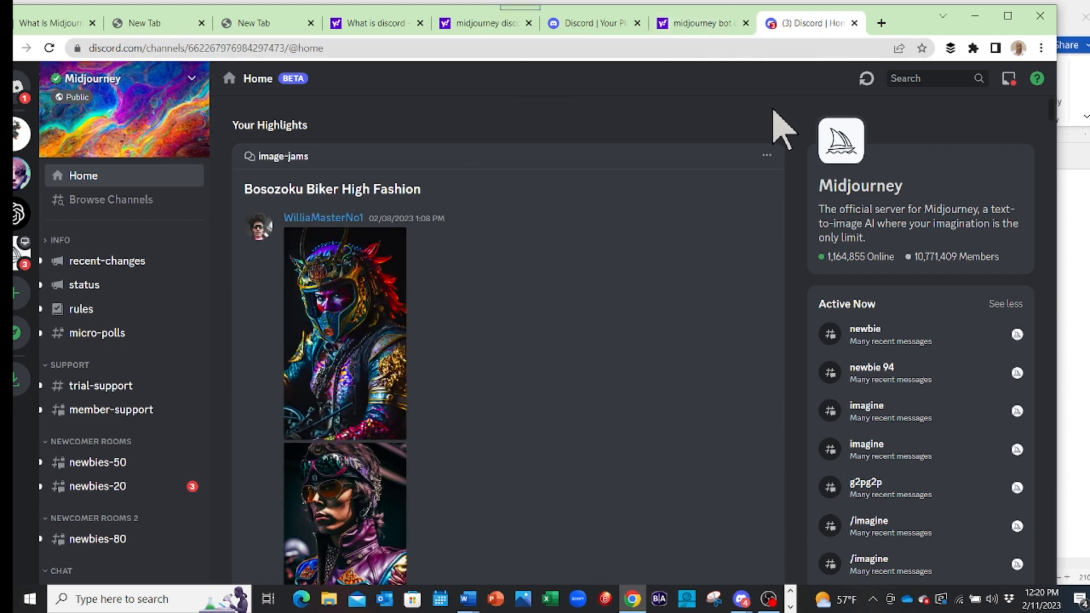
key(F11)
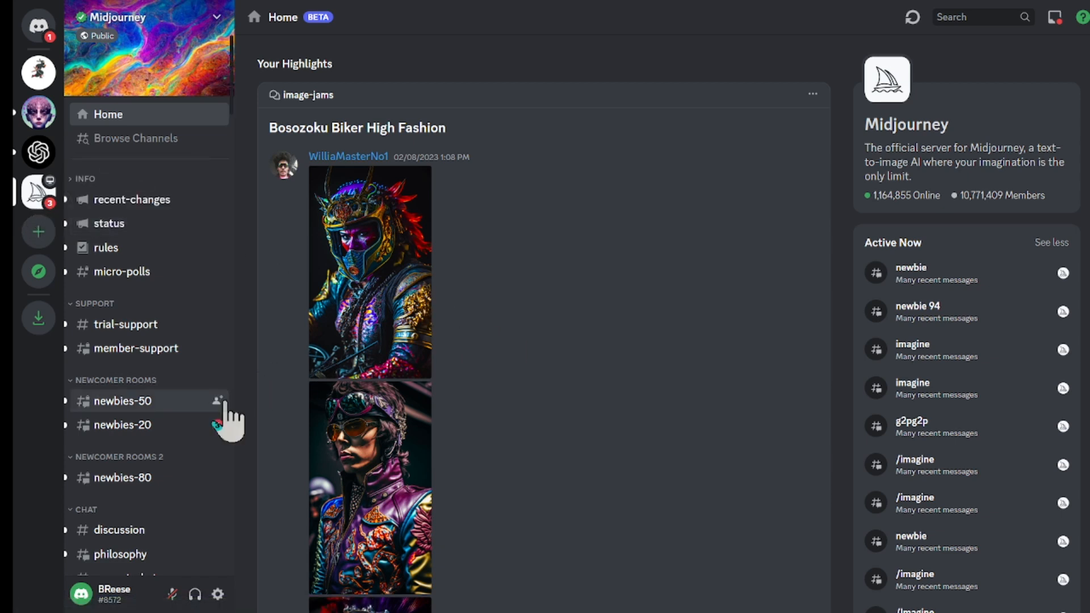
Step: Look into the newbies-20 newcomer room and switch to the direct-message conversation with Midjourney Bot
mouse_move(116, 428)
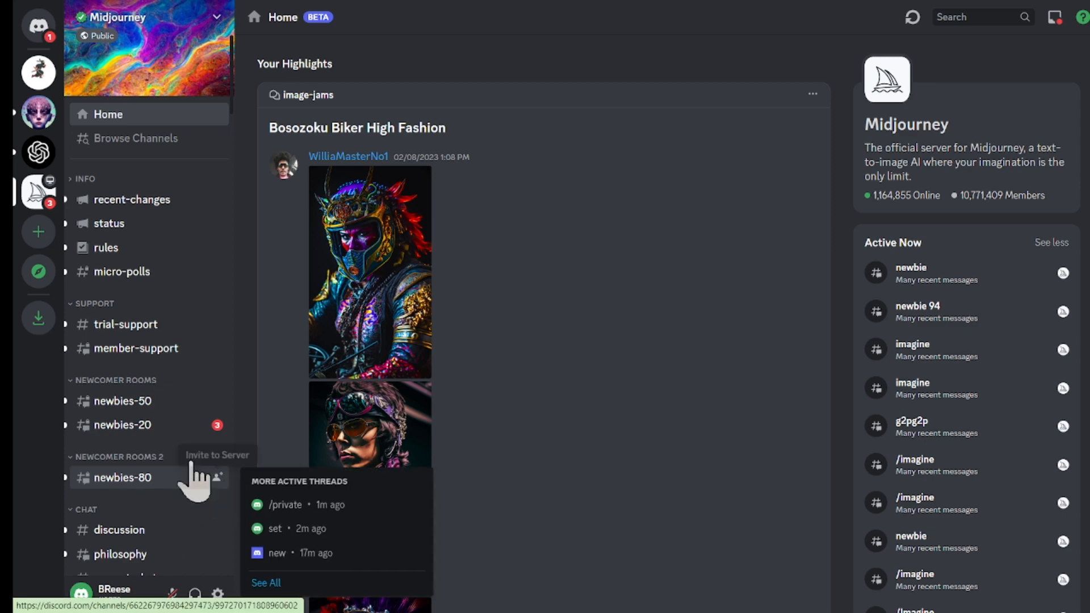
click(132, 437)
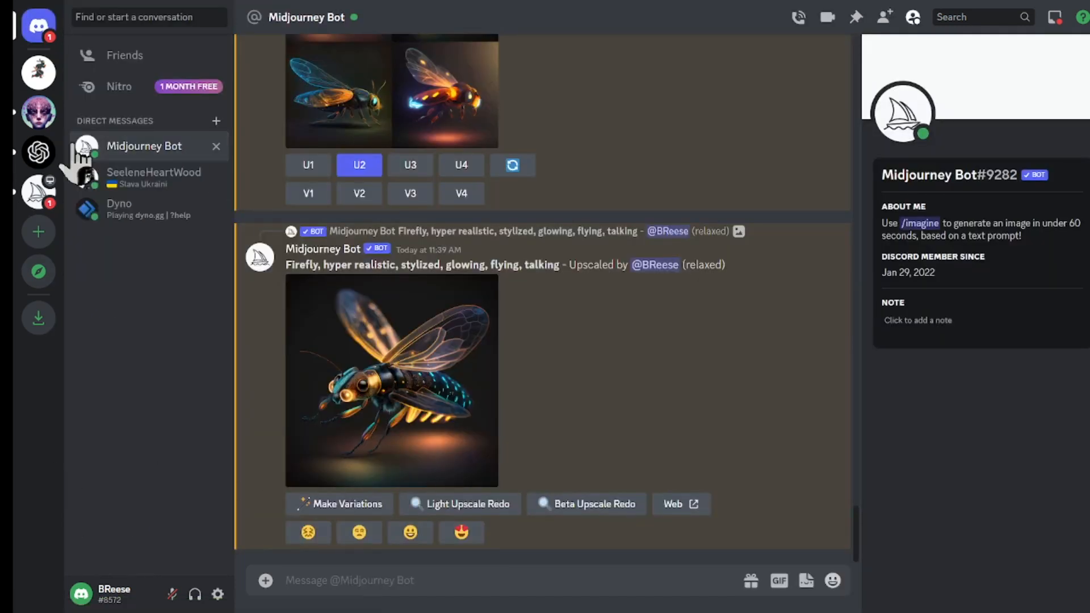
click(39, 191)
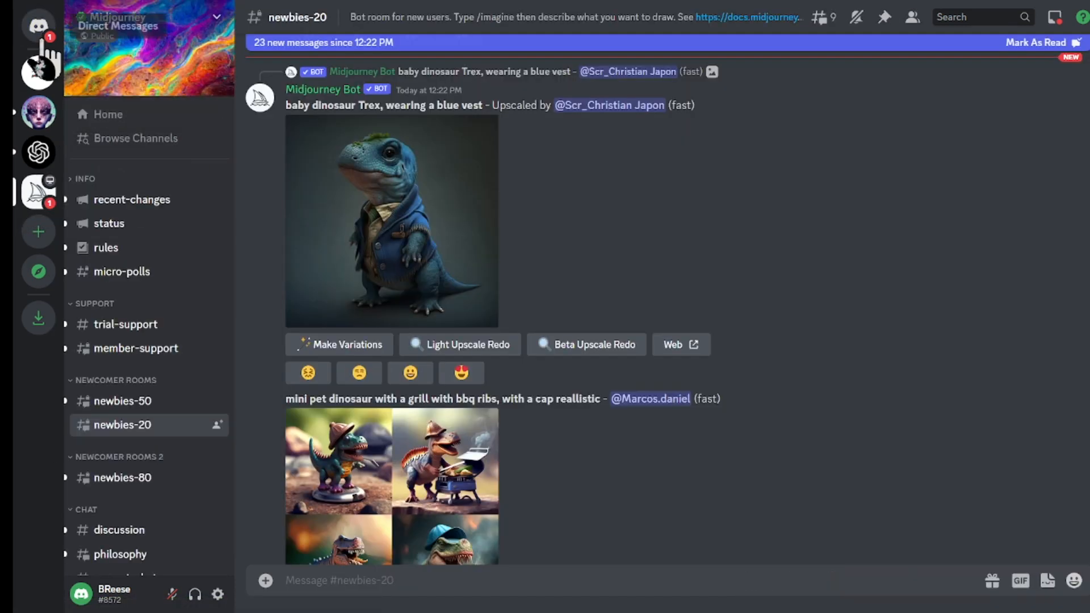
click(39, 39)
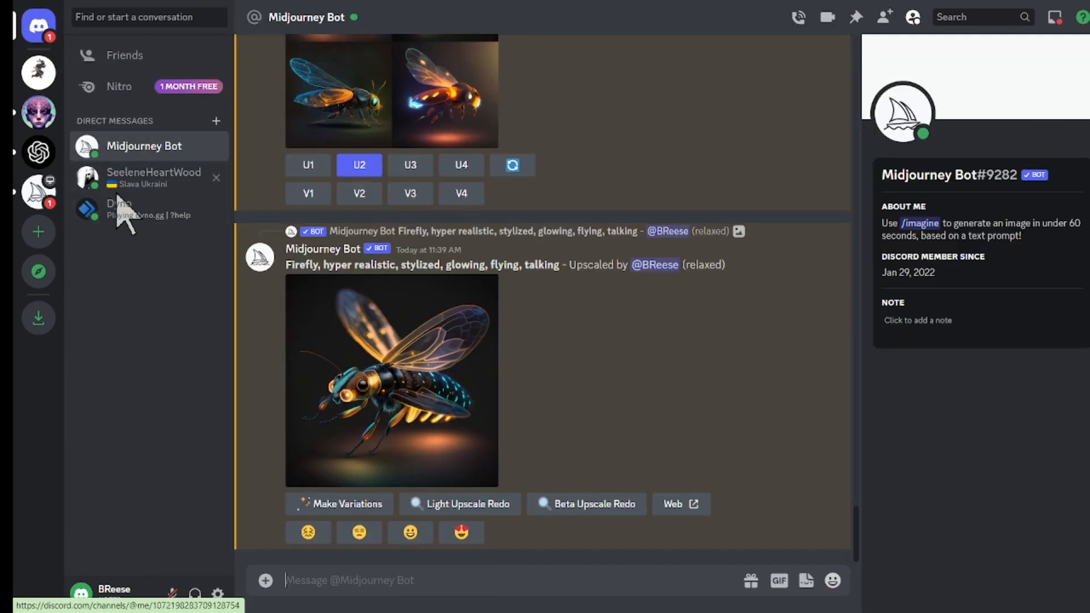
scroll(346, 386, up, 5)
scroll(358, 397, down, 7)
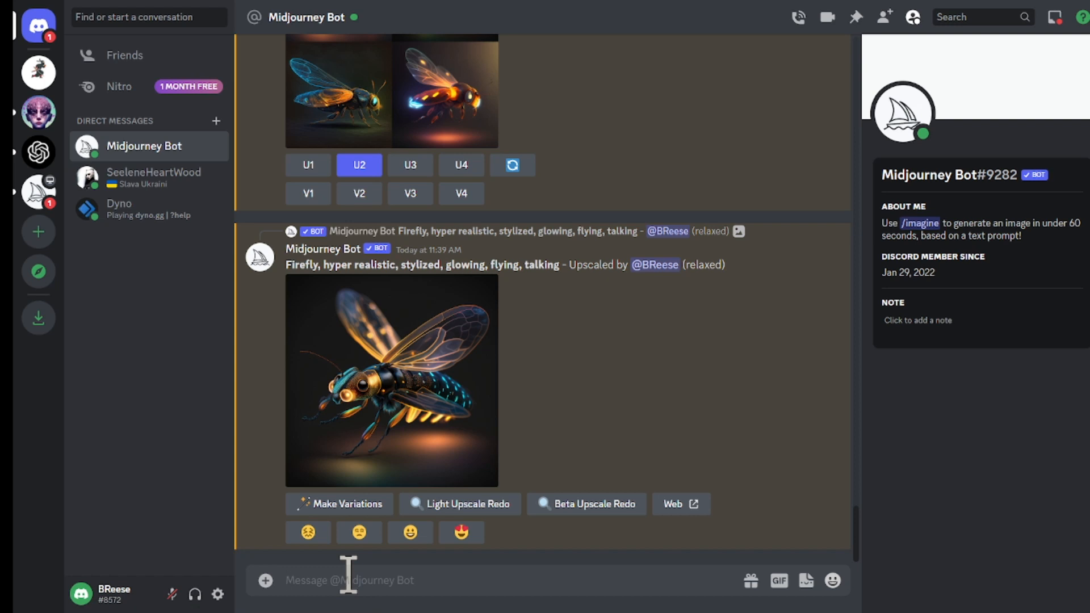
text(little)
key(BackSpace)
key(BackSpace)
key(BackSpace)
key(BackSpace)
key(BackSpace)
key(BackSpace)
text(Ima)
key(BackSpace)
key(BackSpace)
key(BackSpace)
Step: Start an /imagine command for Midjourney Bot with the prompt text "little girl with pigtails,"
text(/ima)
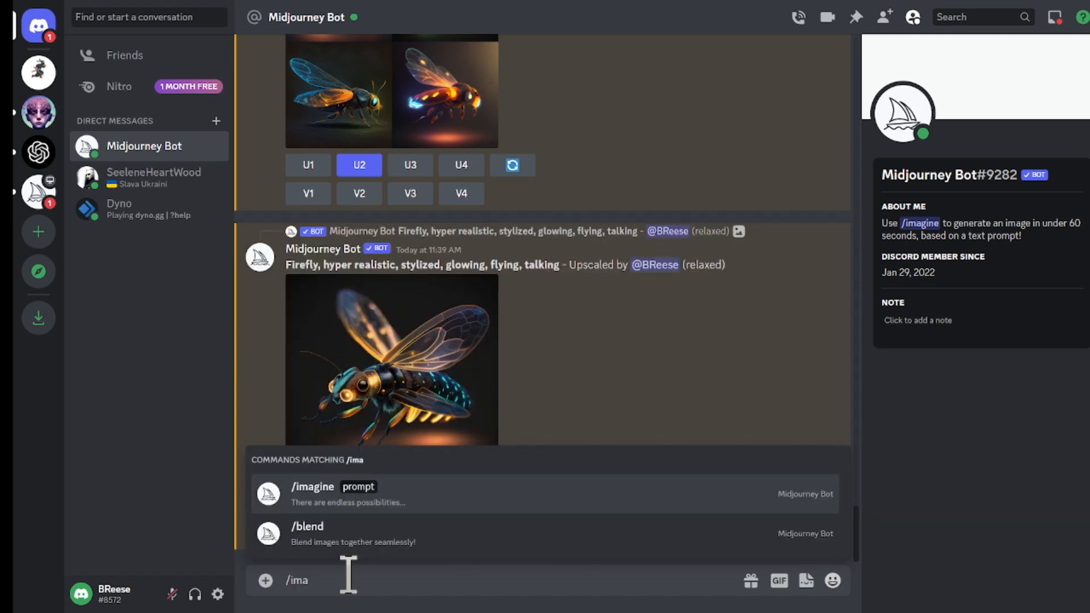
click(309, 490)
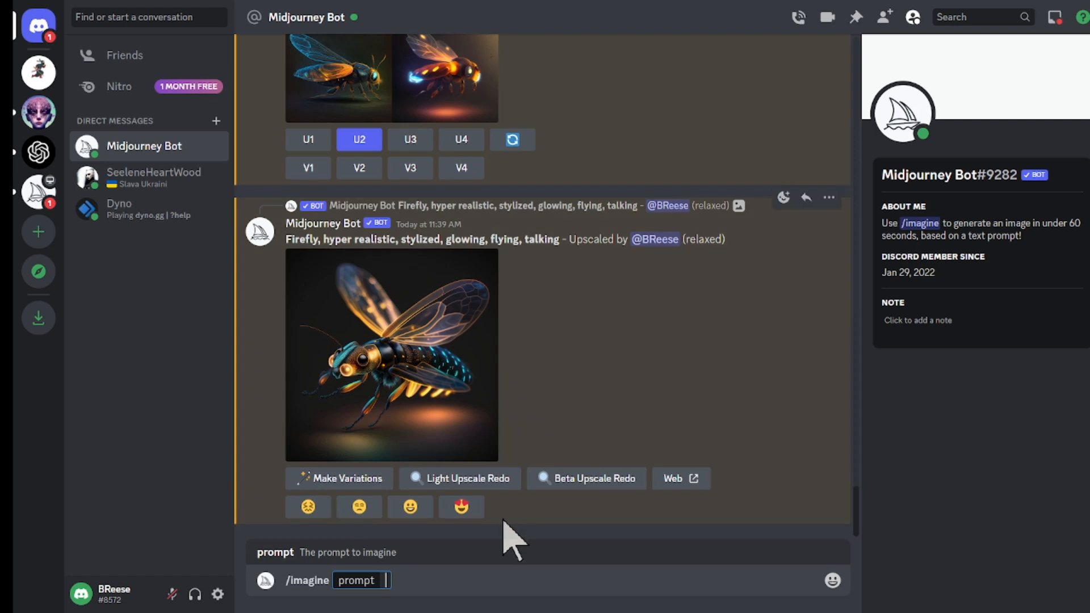
text(little)
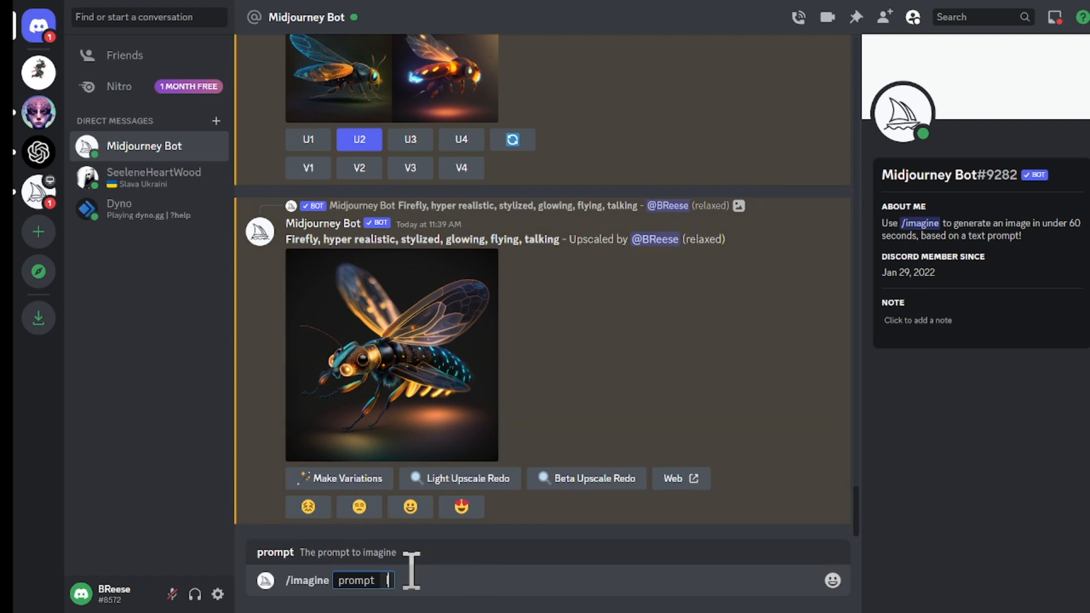
text( gir)
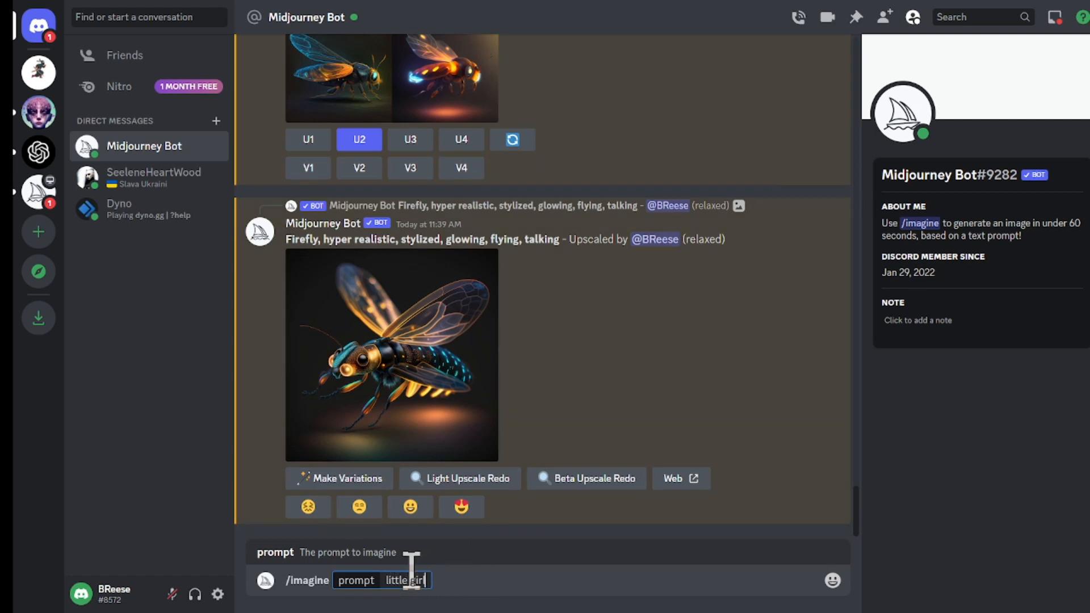
text(l with pigtails, )
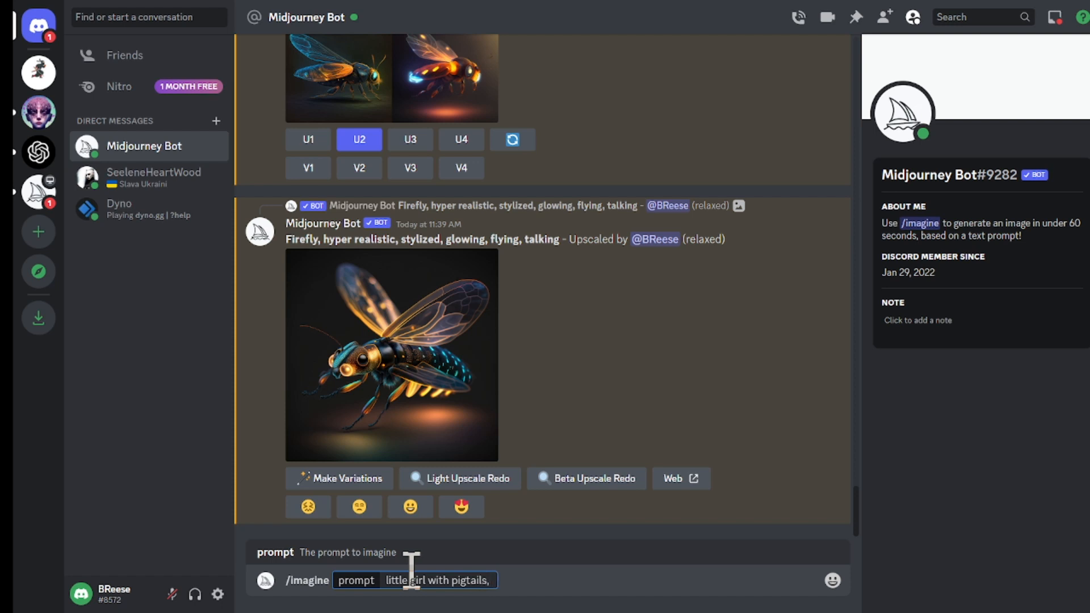
Step: Complete the prompt with "pixar style, hyper realistic," and submit it to generate the images
text(pixar format)
key(BackSpace)
key(BackSpace)
key(BackSpace)
key(BackSpace)
key(BackSpace)
key(BackSpace)
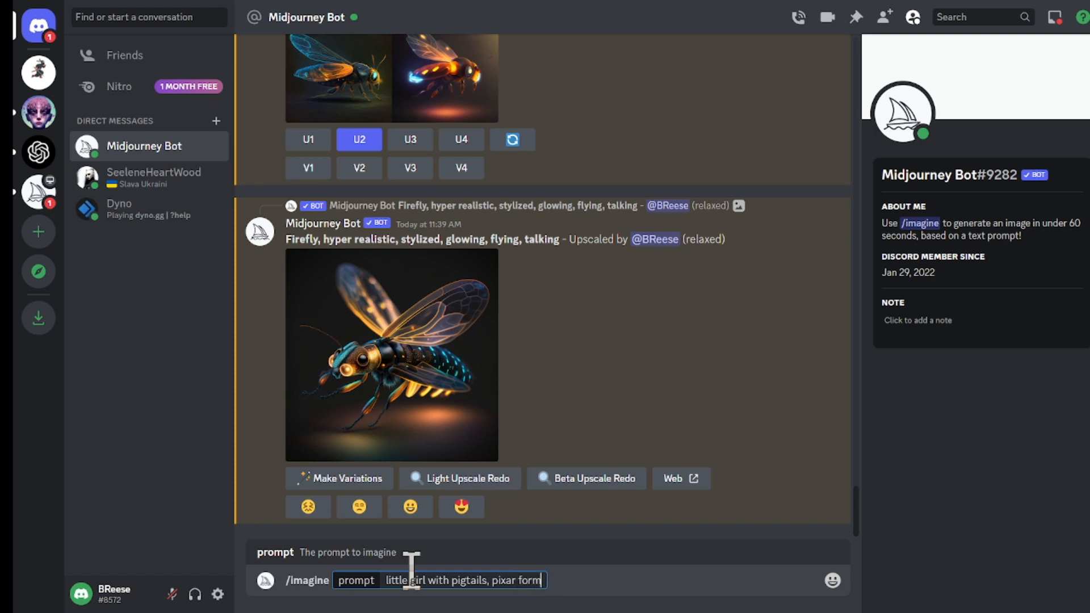
text(style, hyper re)
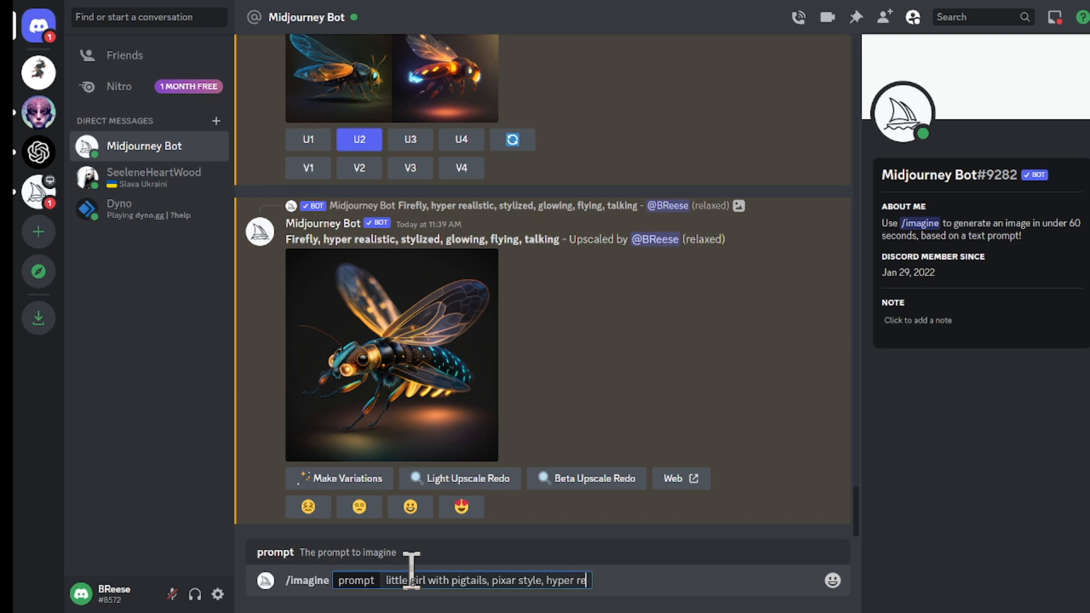
text(alistic,)
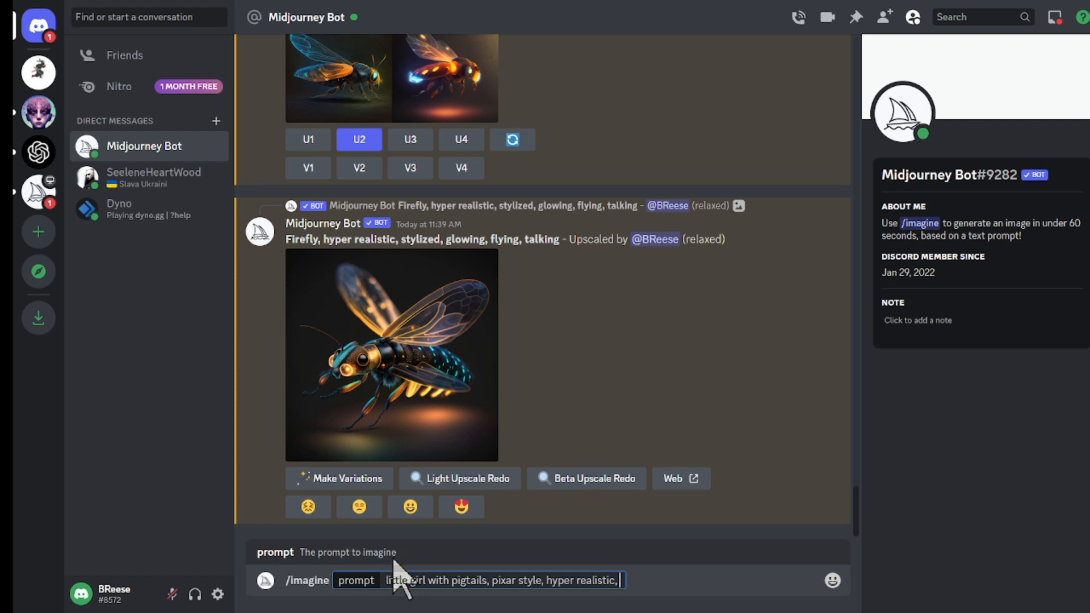
key(Return)
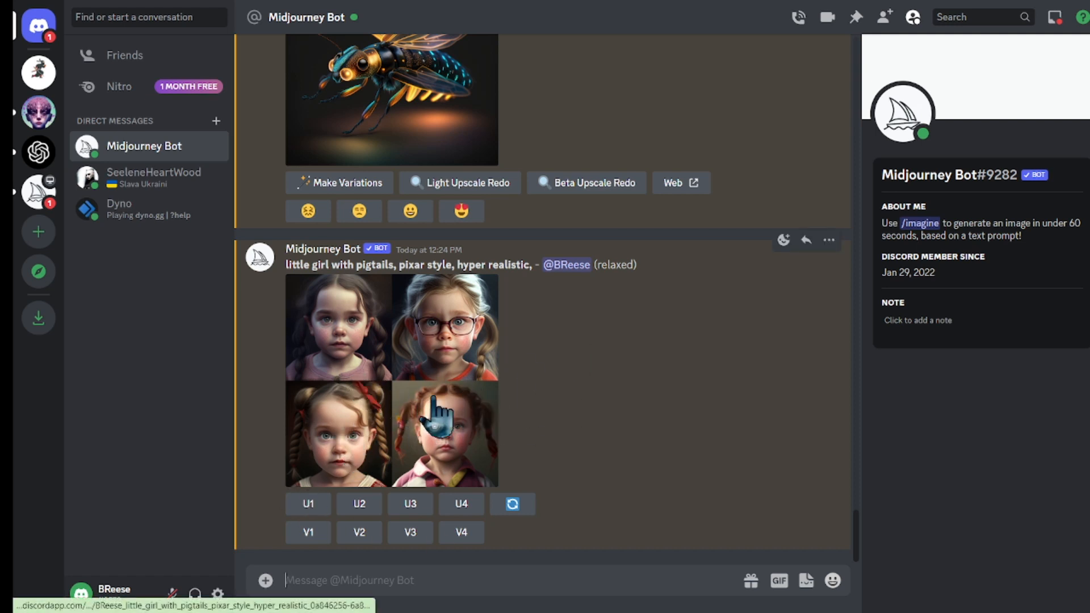
Step: Preview the generated four-image grid enlarged and upscale its first image
click(401, 387)
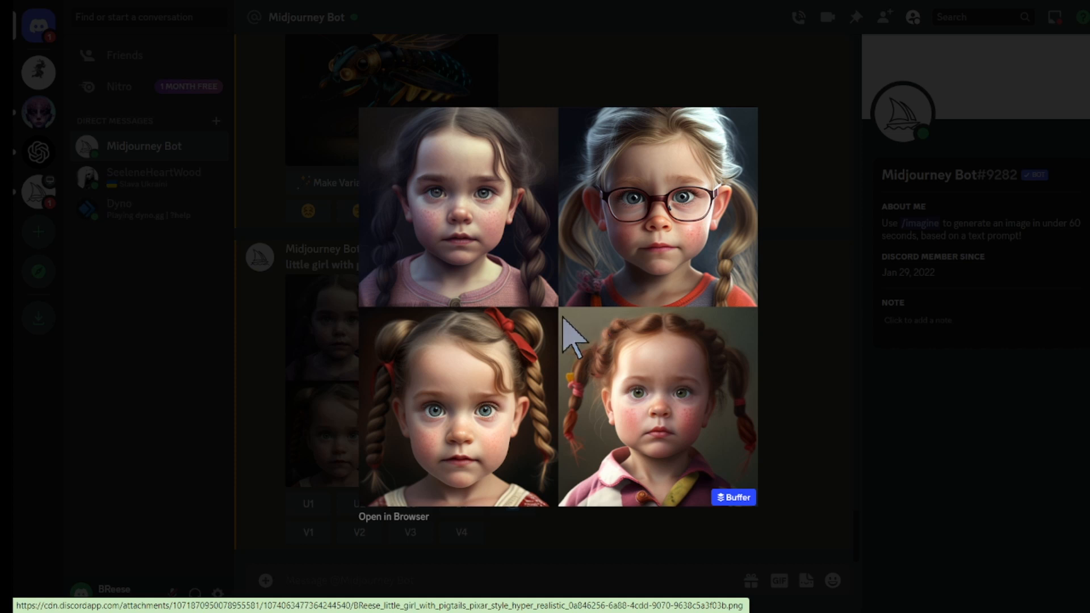
click(301, 366)
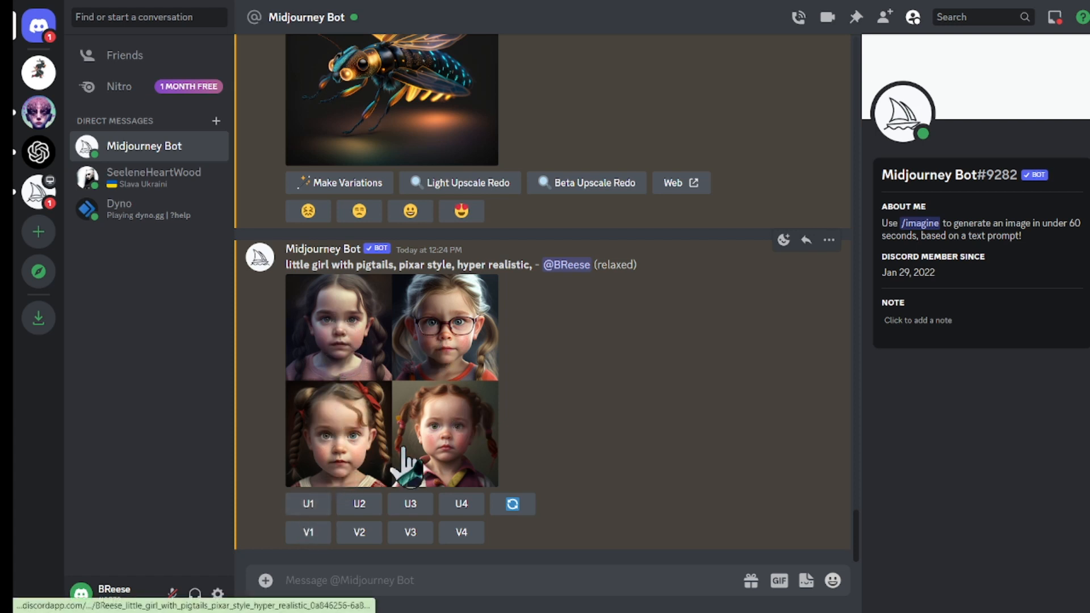
click(307, 504)
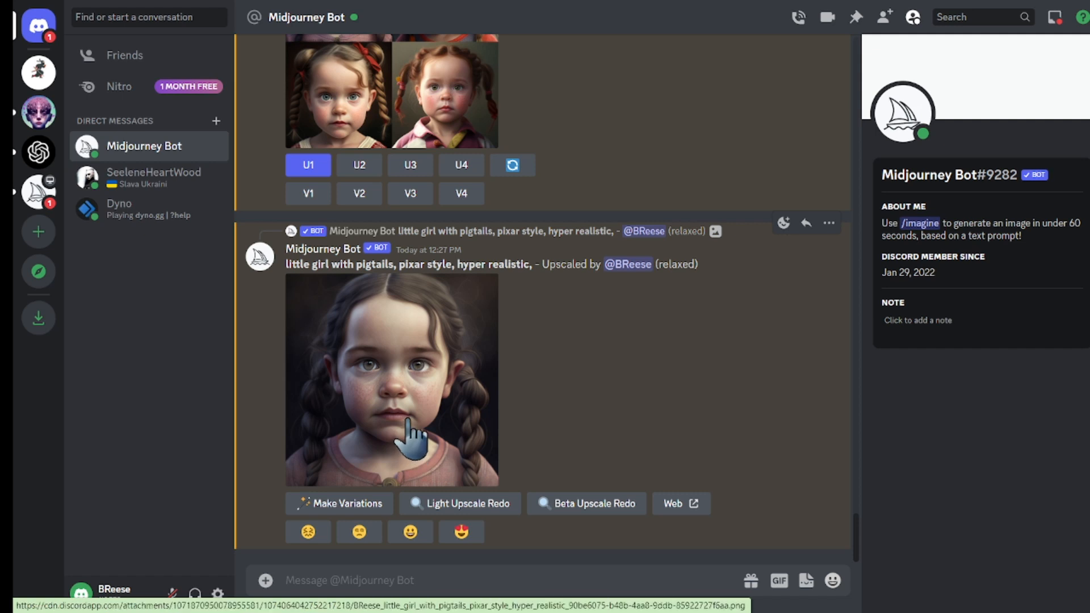
Step: Make variations of the upscaled girl with "smile," inserted before "pixar style" in the remix prompt, and preview the resulting grid enlarged
click(344, 504)
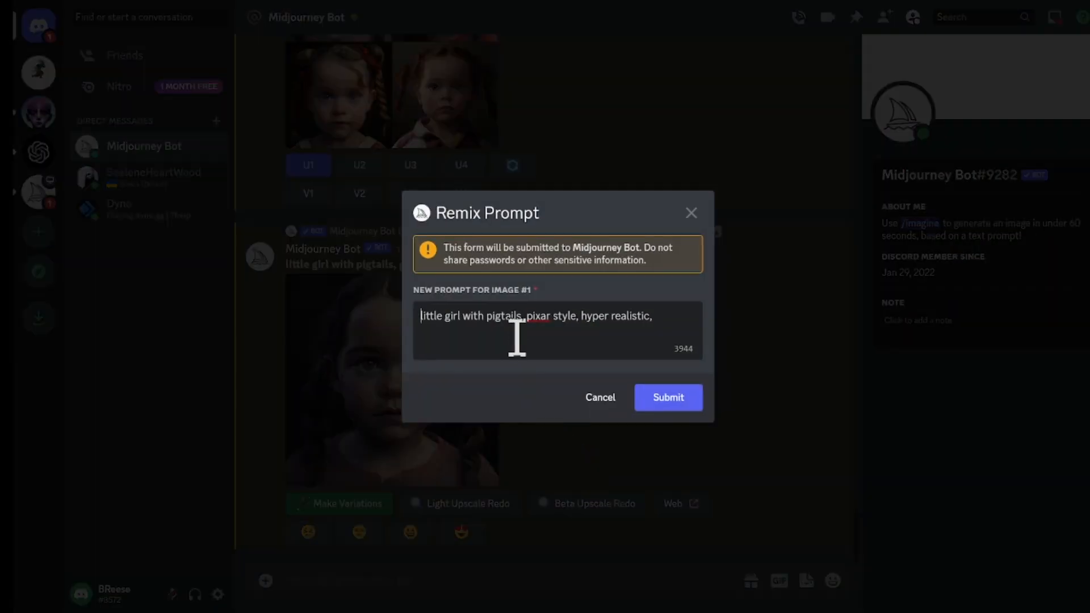
click(526, 316)
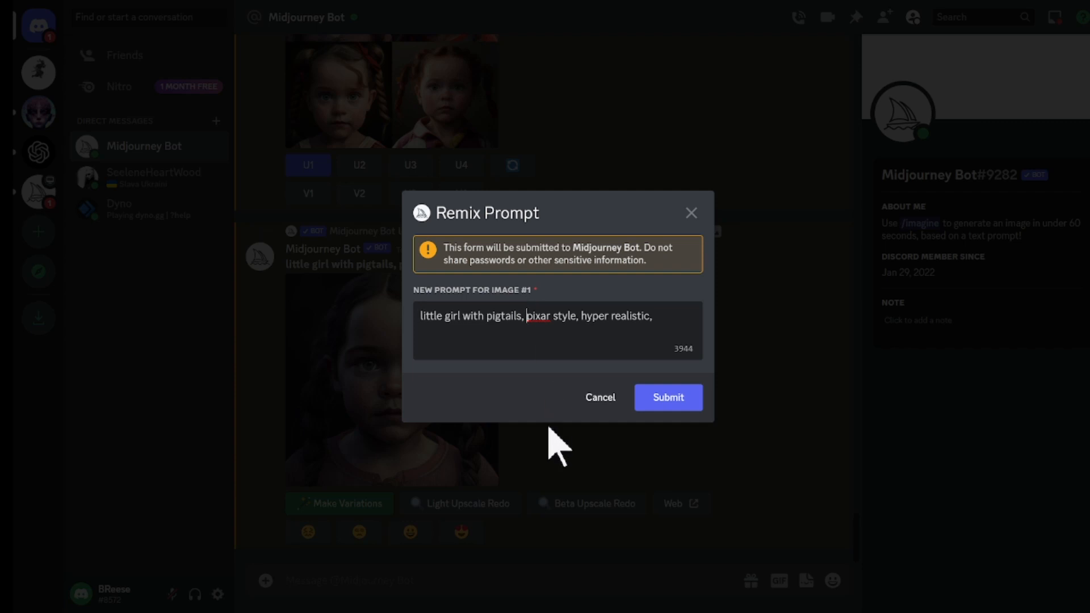
text(smile)
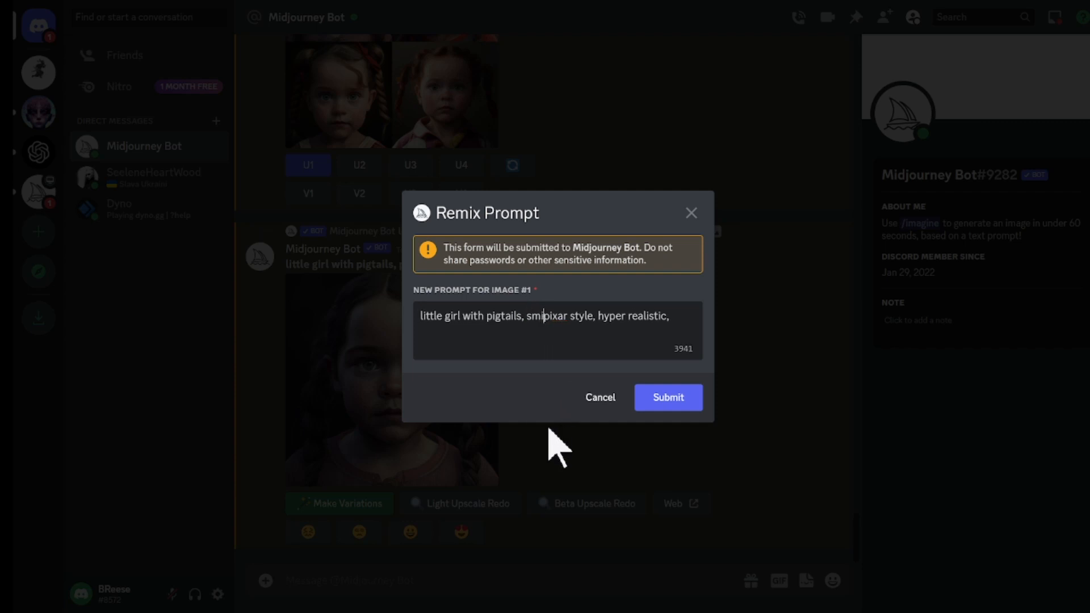
text(,)
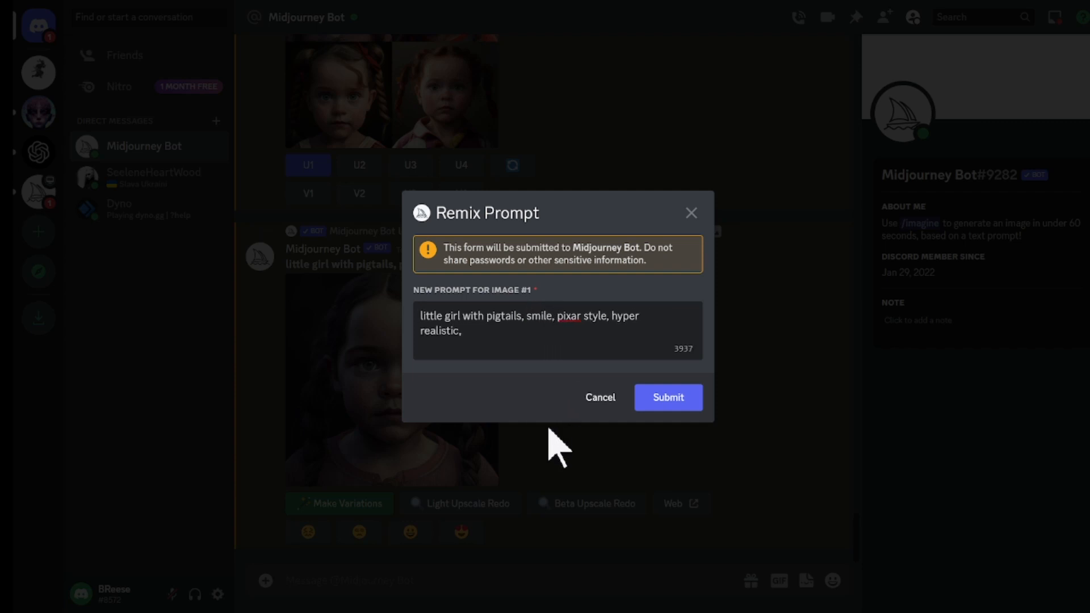
click(668, 399)
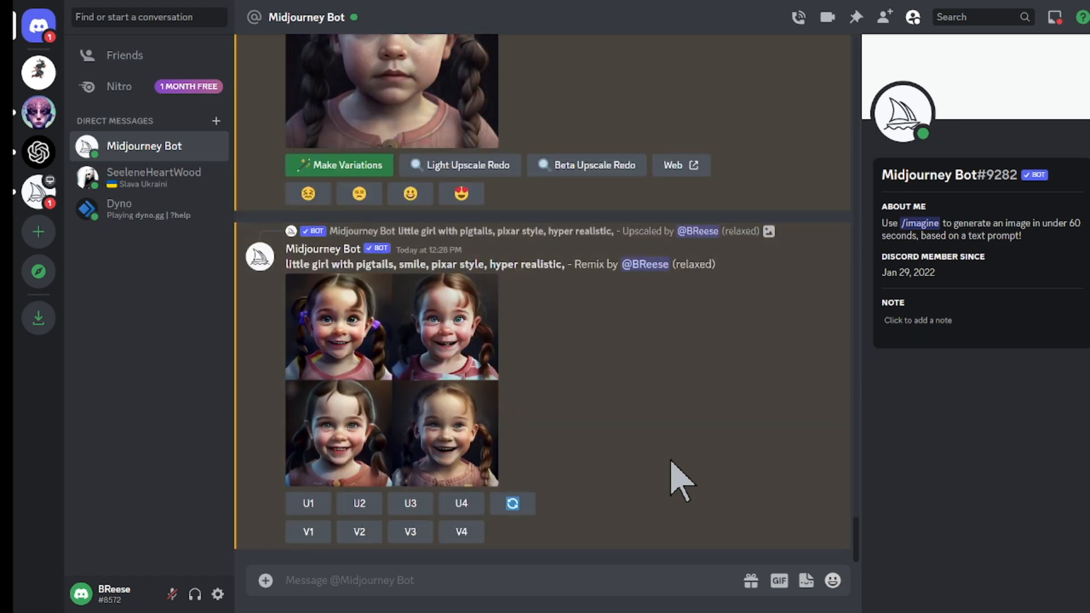
click(379, 349)
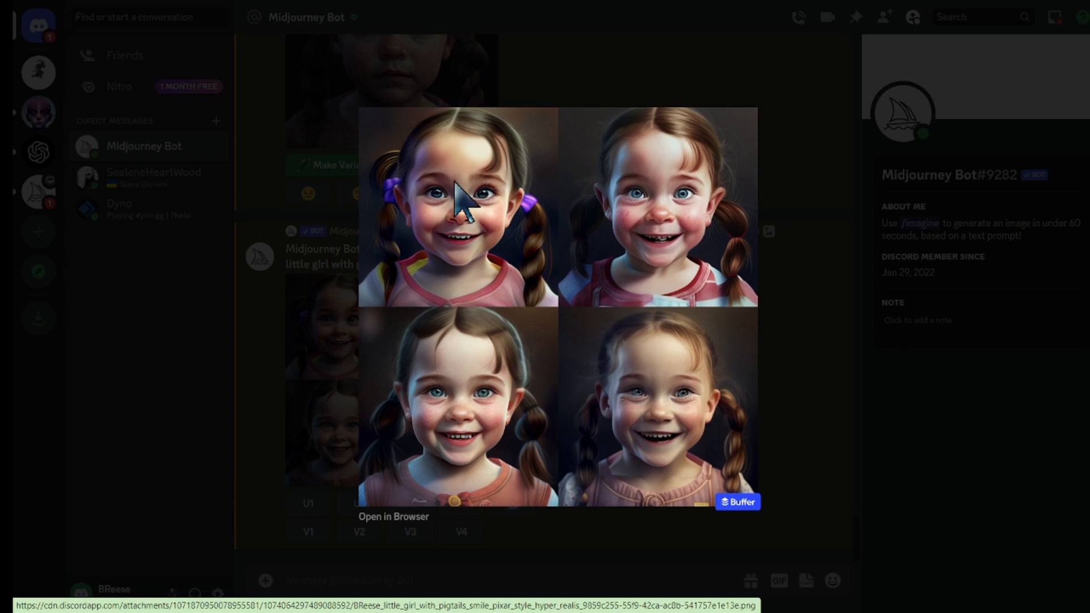
click(301, 320)
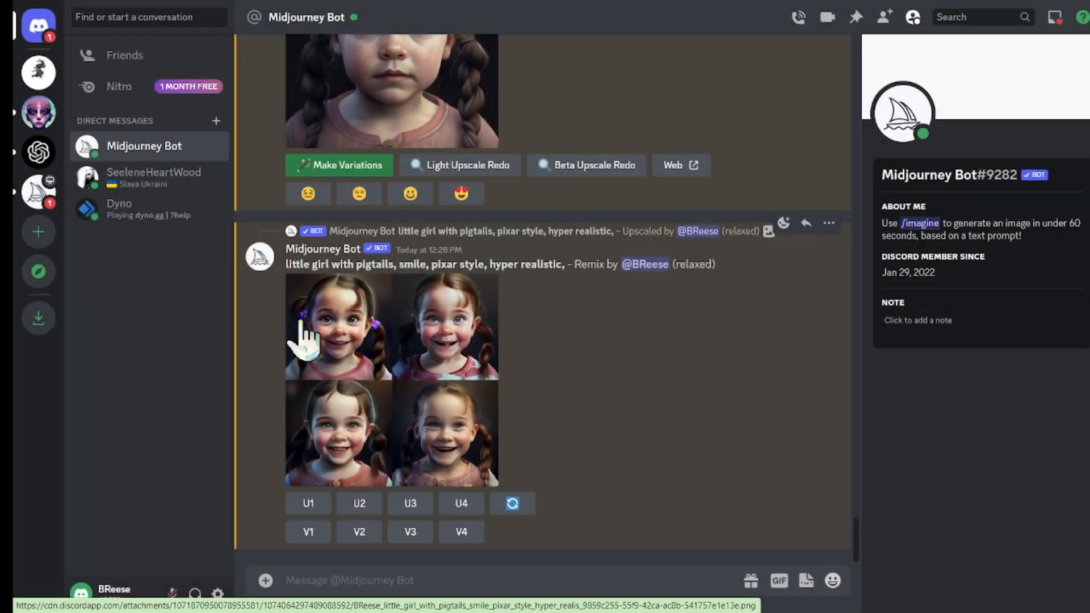
Step: Save the upscaled unsmiling girl image as a PNG file in the DID Animation Program folder under its suggested file name
scroll(391, 210, up, 3)
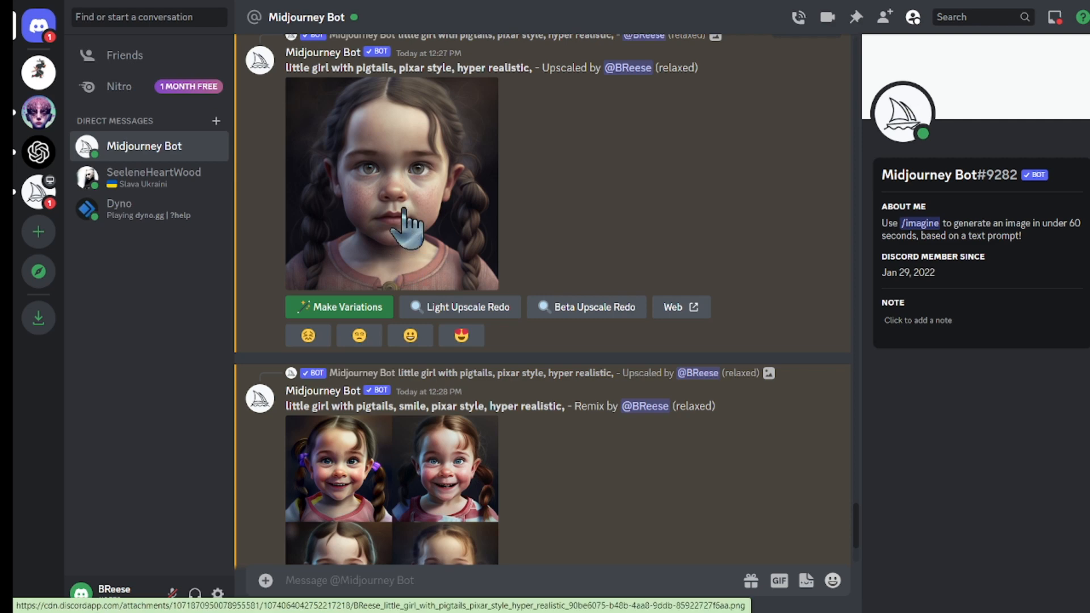
click(404, 213)
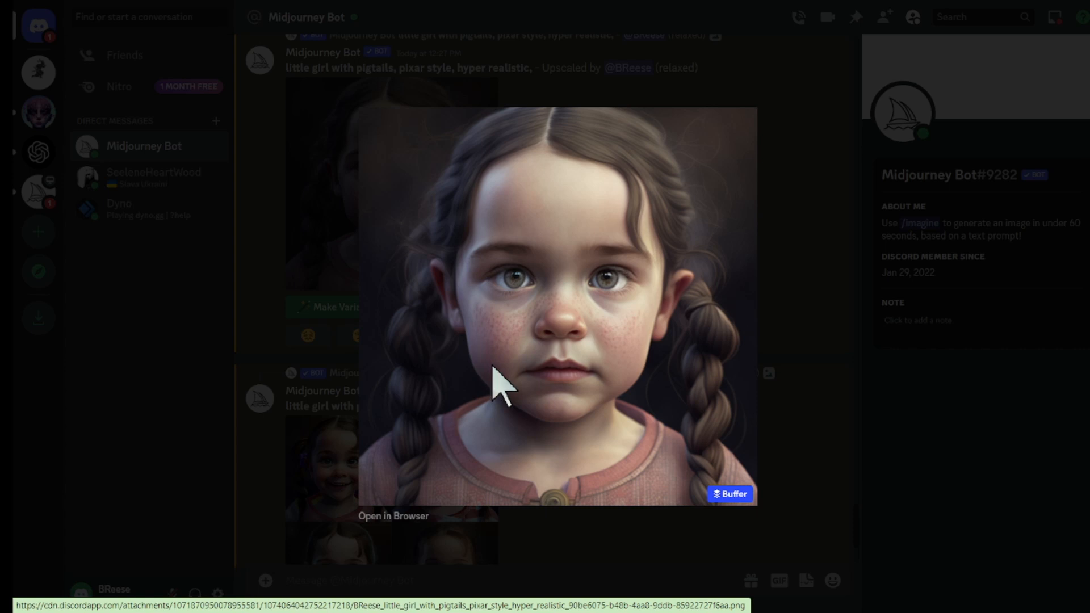
right_click(566, 358)
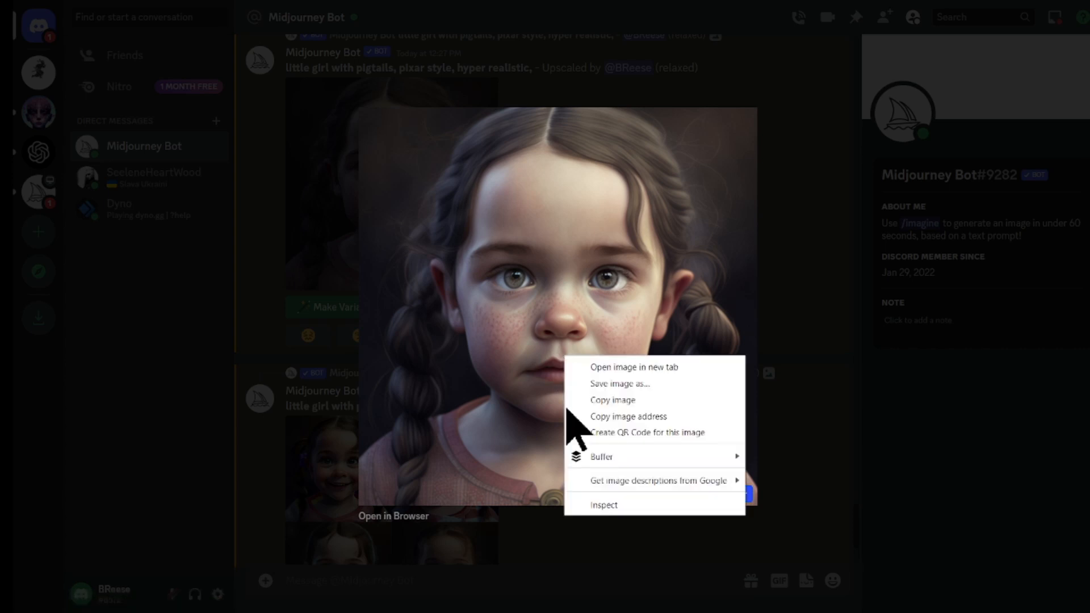
click(607, 385)
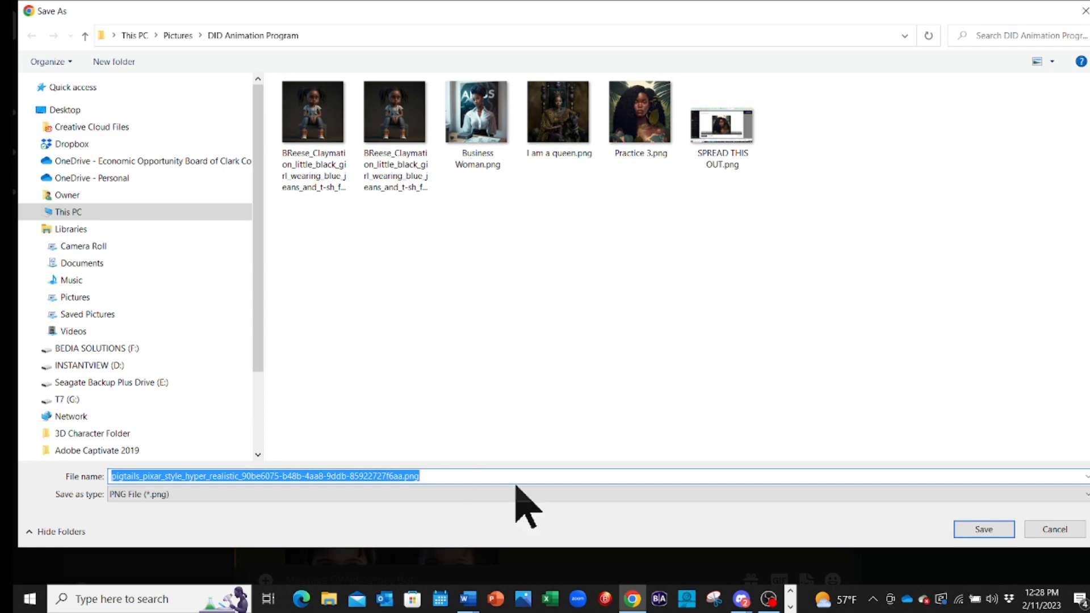
click(994, 534)
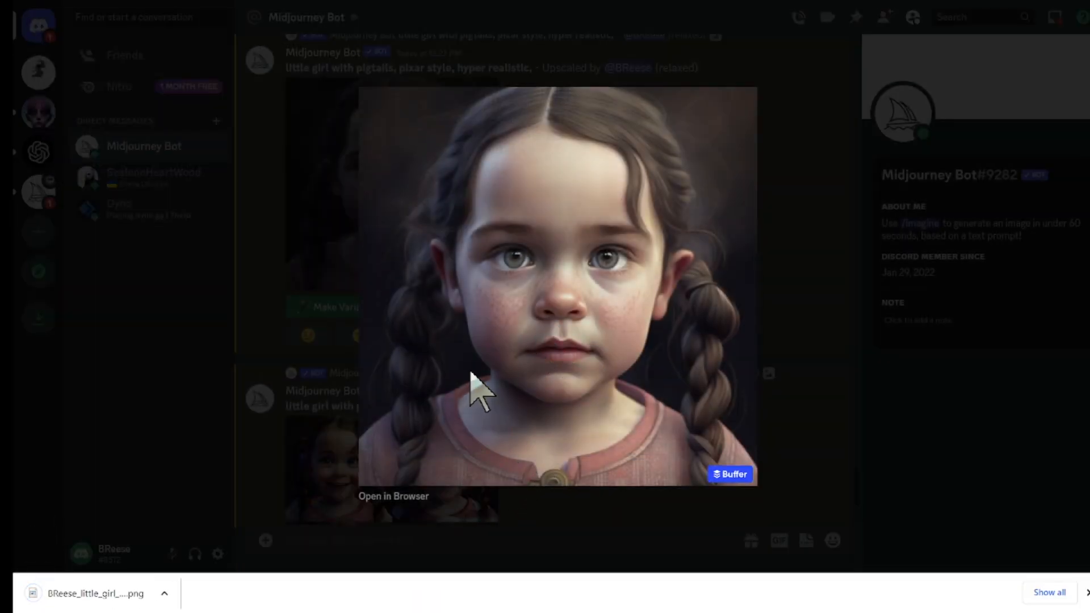
click(348, 373)
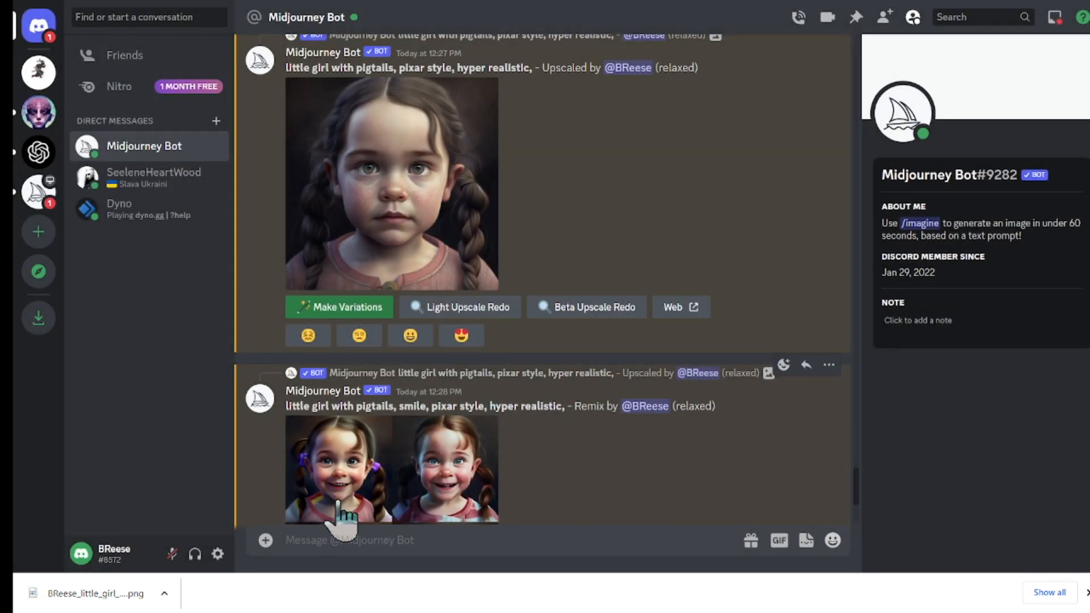
Step: Preview the remixed grid of smiling girls enlarged again to compare its four images
scroll(341, 511, down, 3)
click(379, 321)
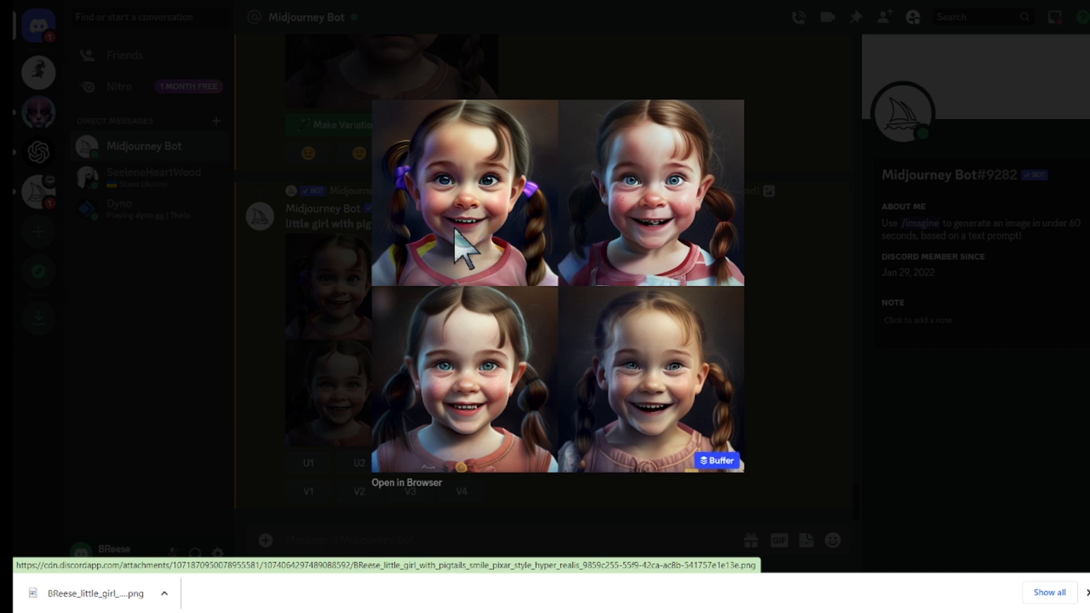
click(363, 335)
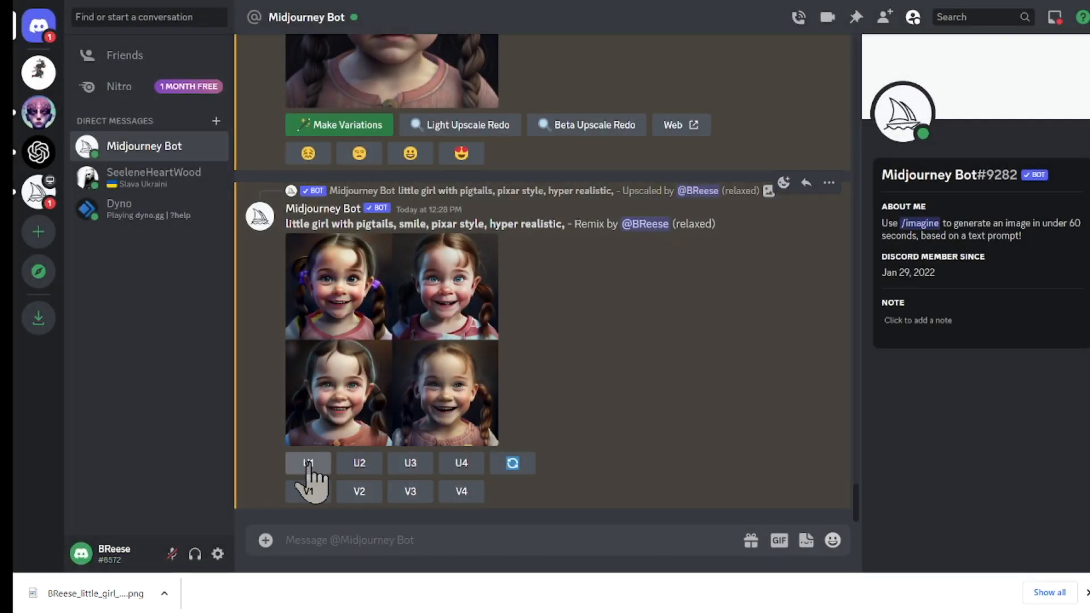
Step: Upscale the first smiling girl image and save it as a PNG in the DID Animation Program folder under its suggested file name
click(308, 463)
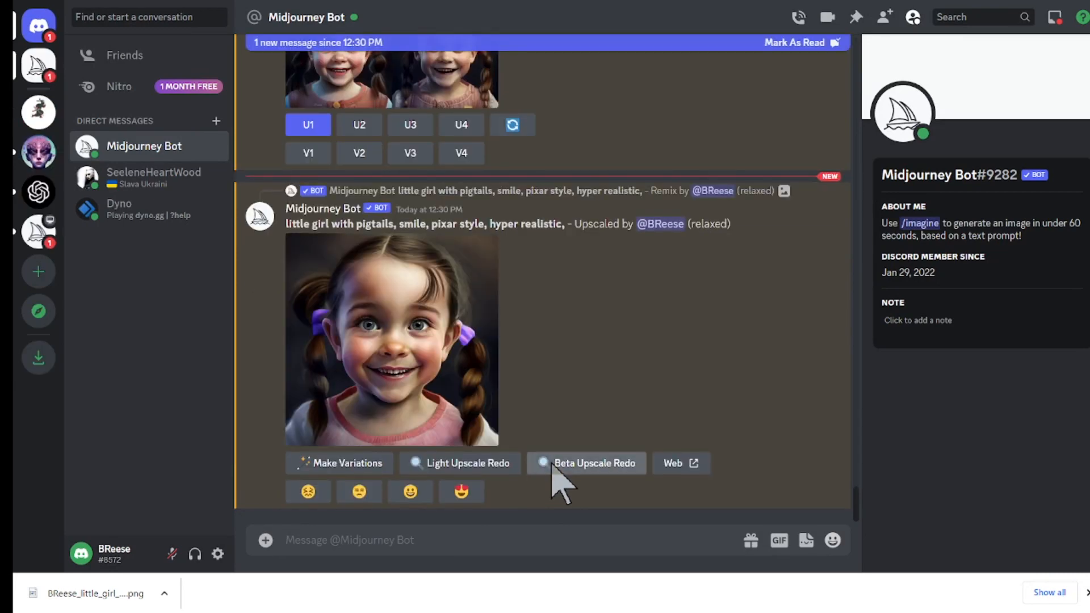
click(402, 360)
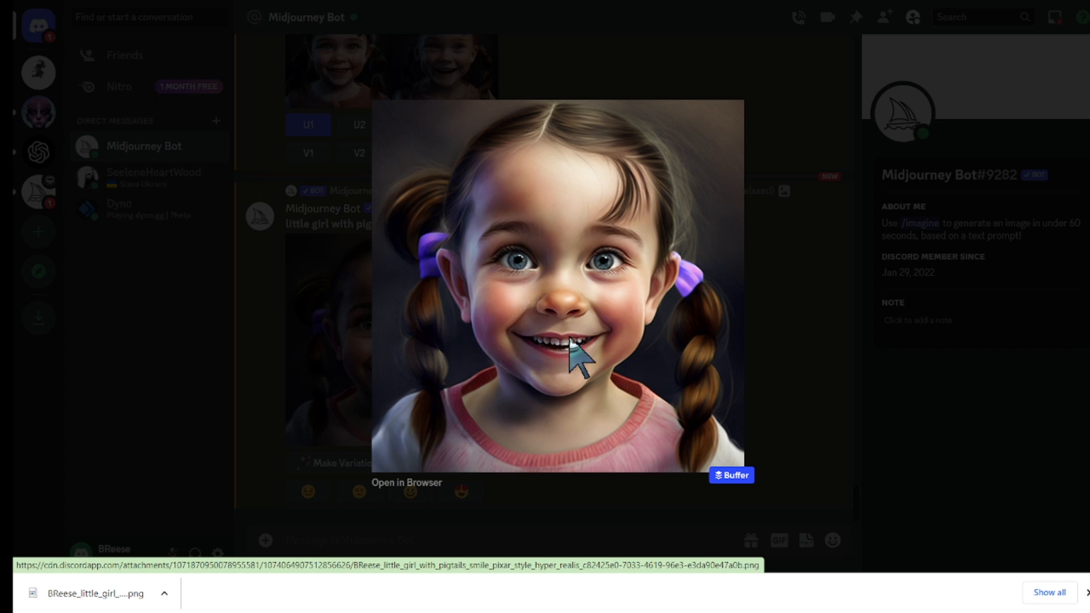
right_click(567, 307)
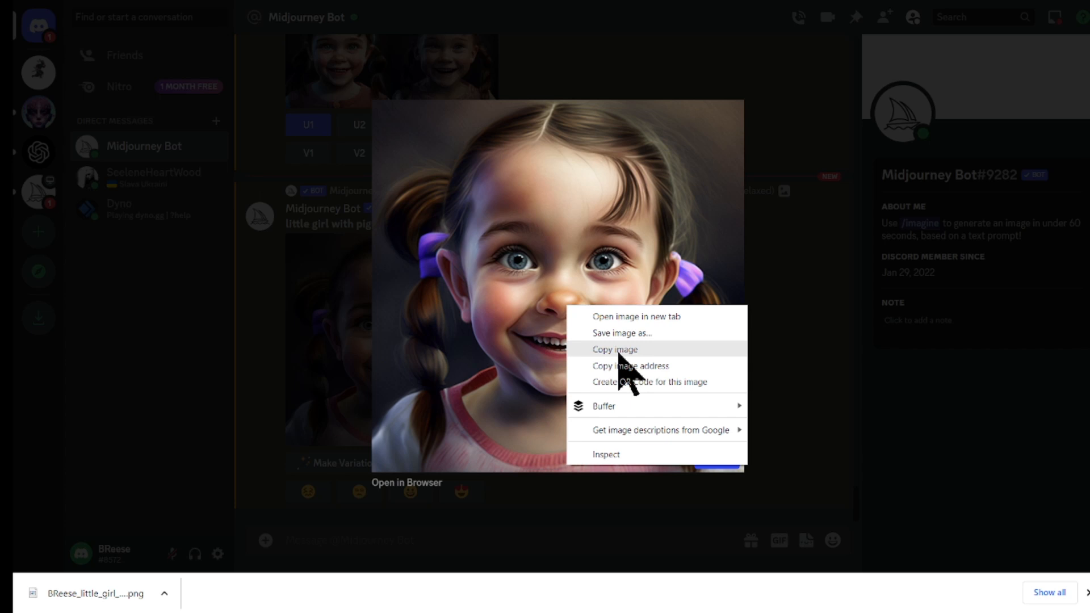
click(610, 336)
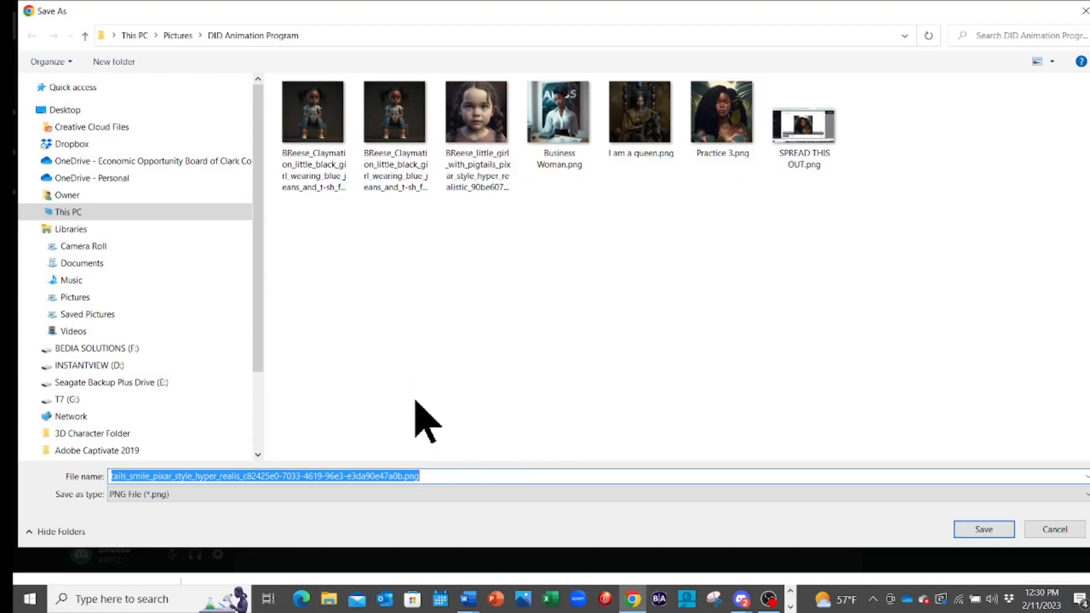
click(986, 532)
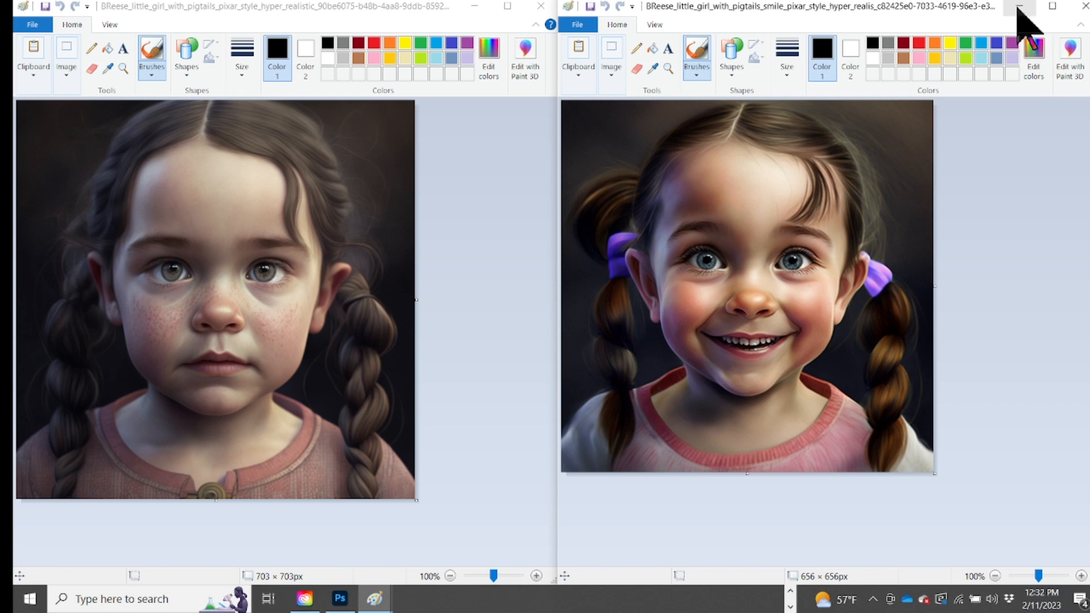
Step: Minimize both Paint windows comparing the girl images and close the enlarged smiling girl preview in Discord
click(1020, 7)
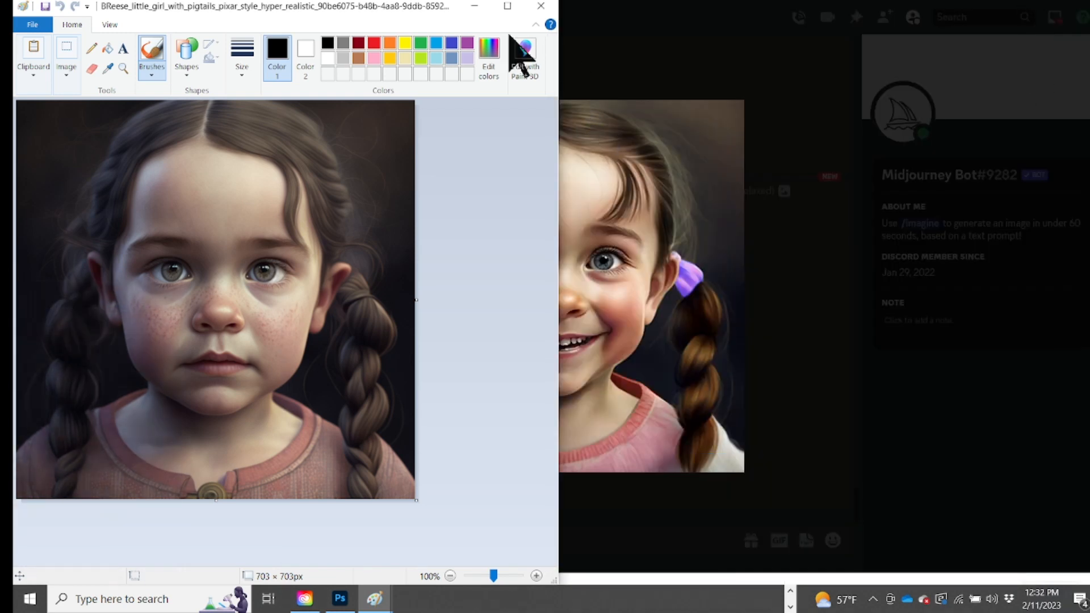
click(482, 8)
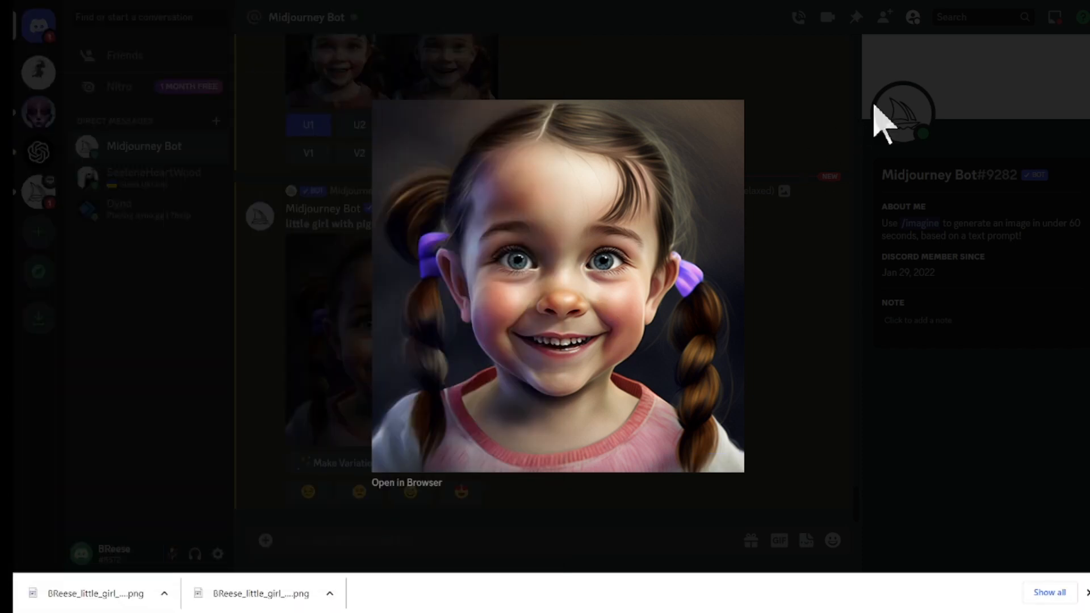
click(278, 362)
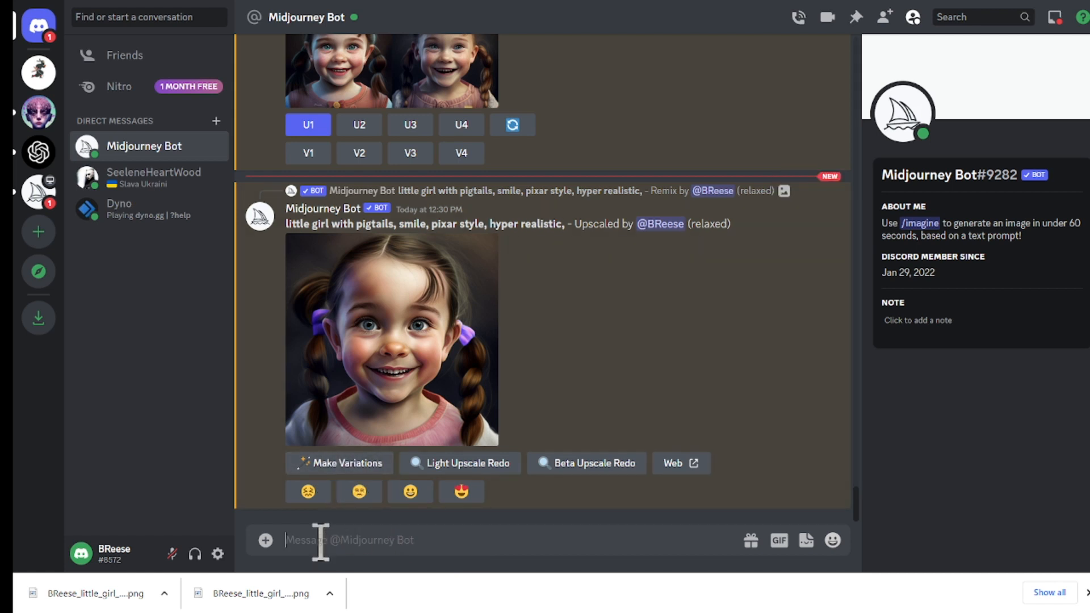
Step: Open the Midjourney Bot personal settings with the /settings command
text(/se)
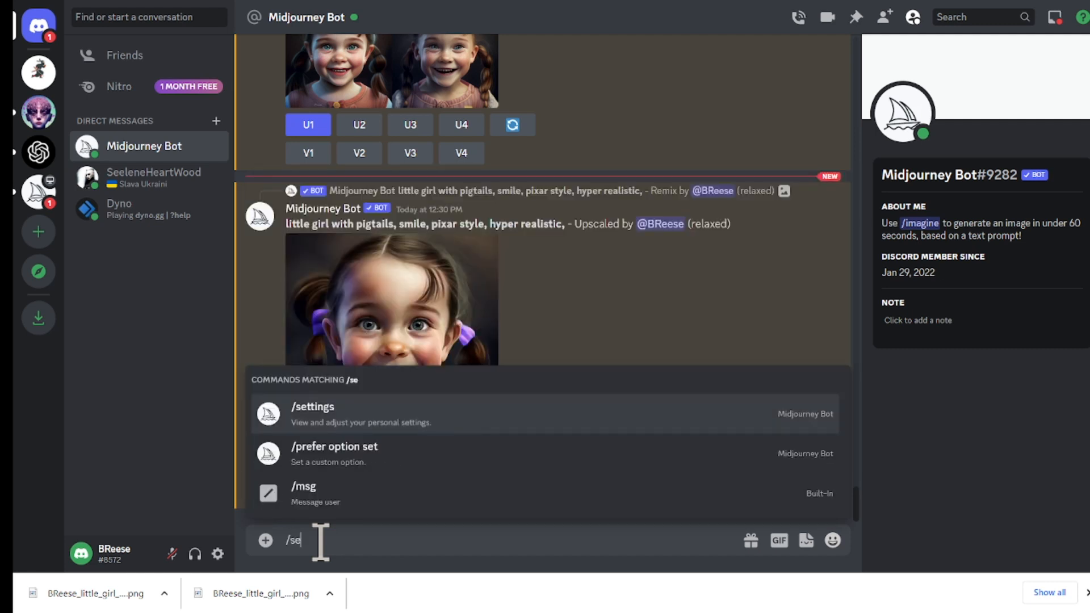
key(Return)
key(Return)
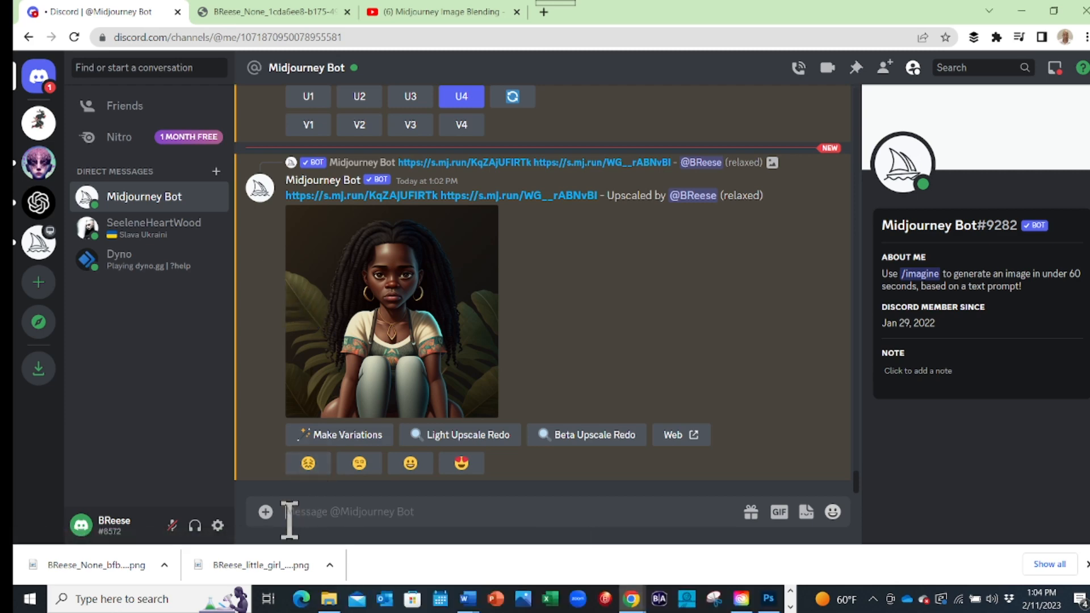
Step: Blend Practice 3.png as image1 with the Claymation girl in blue jeans PNG as image2 using the /blend command
text(/blend)
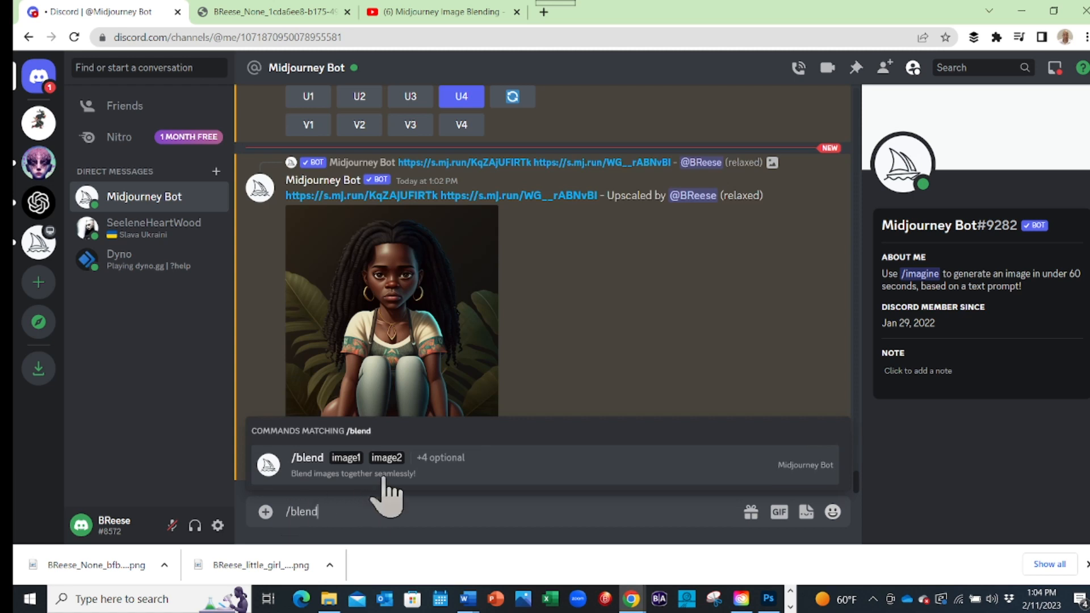
click(381, 469)
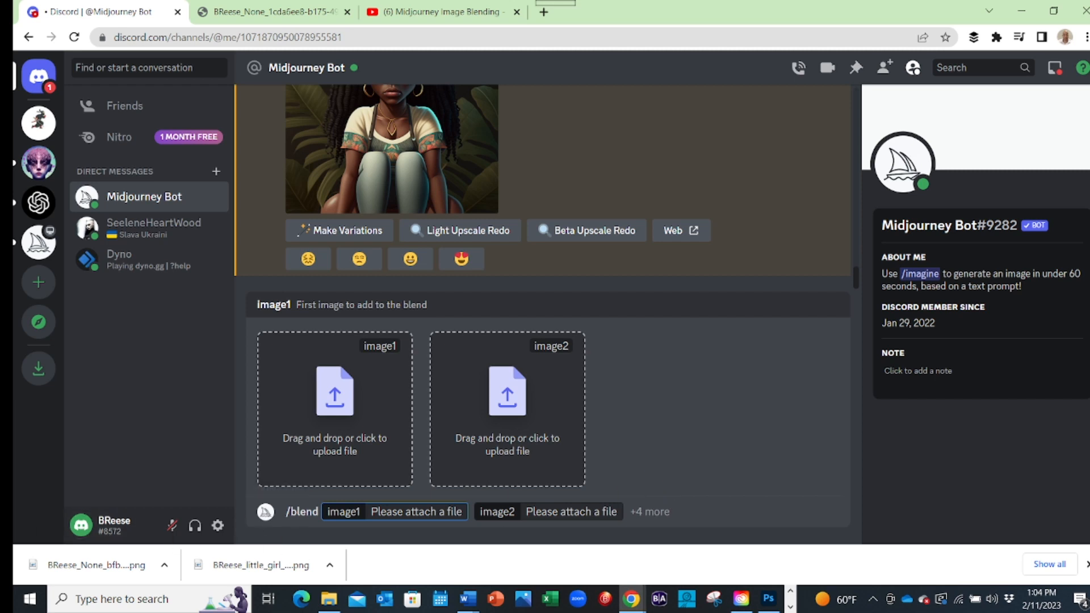
key(alt+Tab)
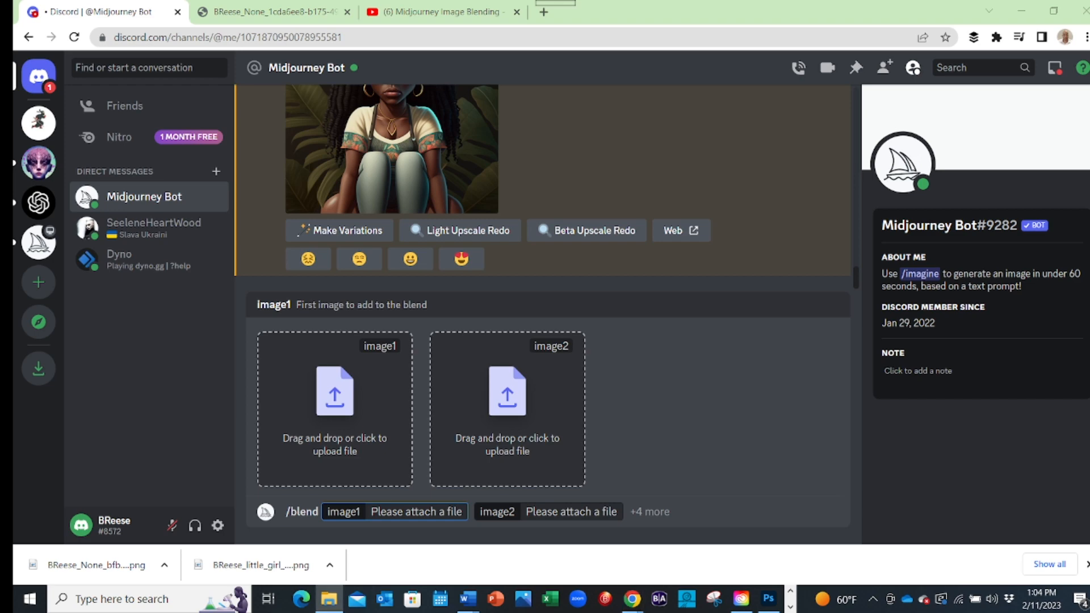
drag(12, 37, 3, 341)
drag(3, 341, 341, 448)
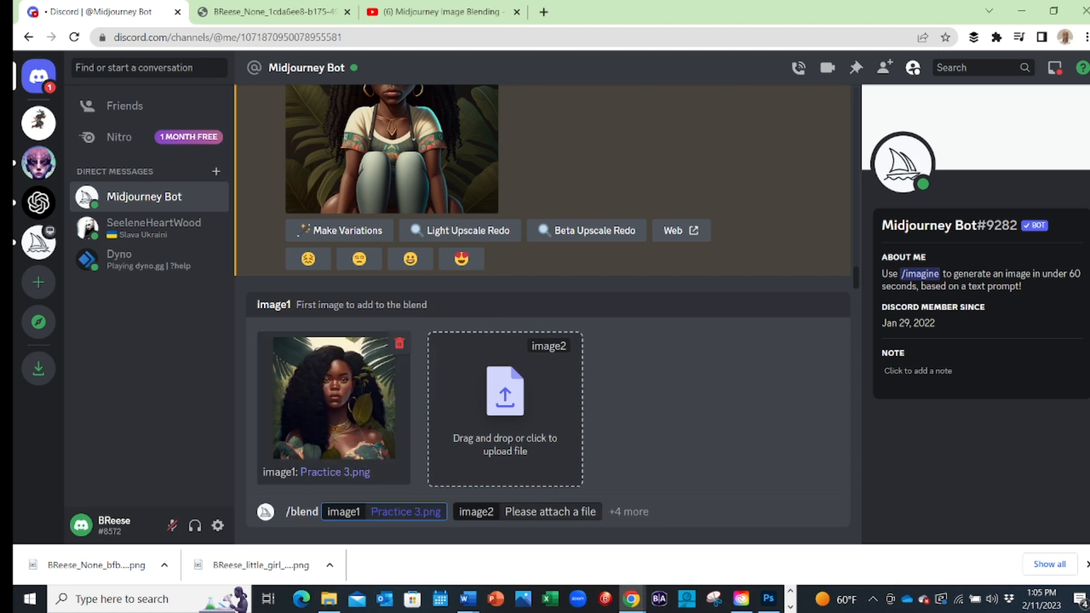
drag(2, 341, 497, 424)
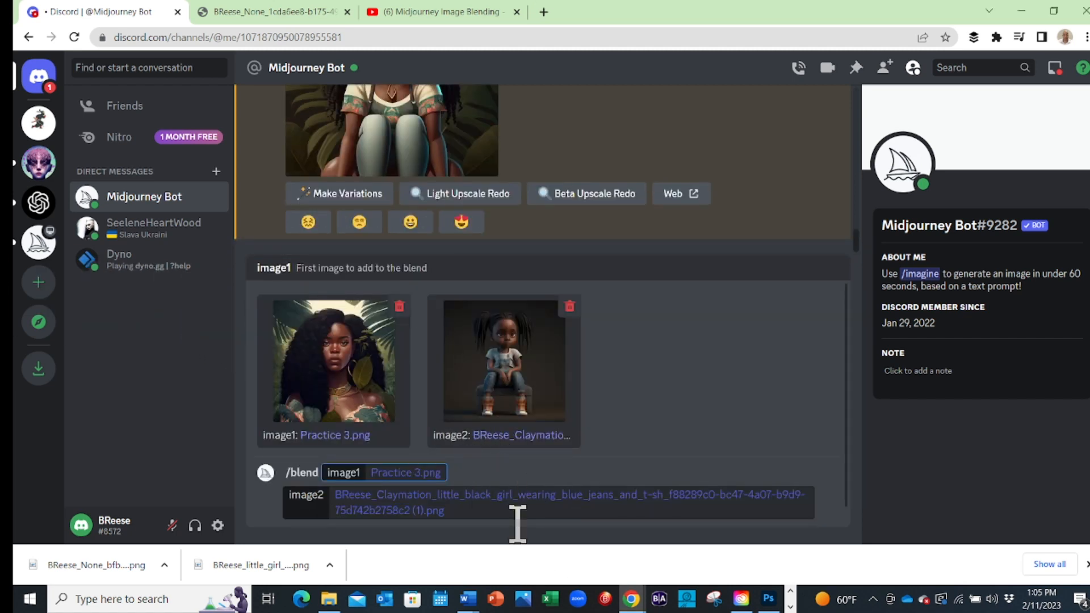
key(Return)
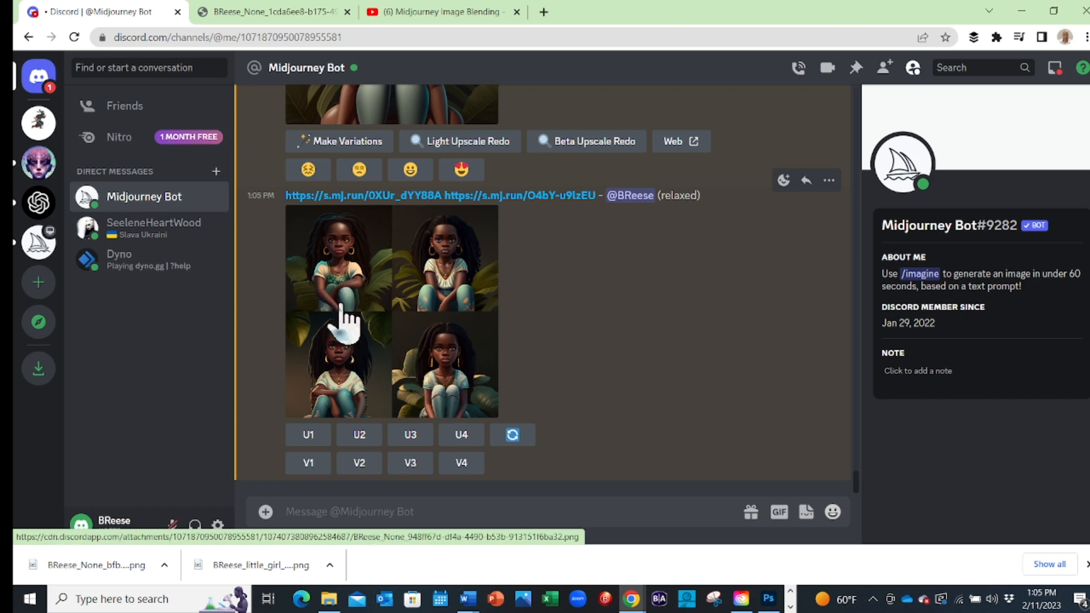
Step: Preview the blended four-image grid and upscale its first image, viewing the upscaled result enlarged
click(358, 322)
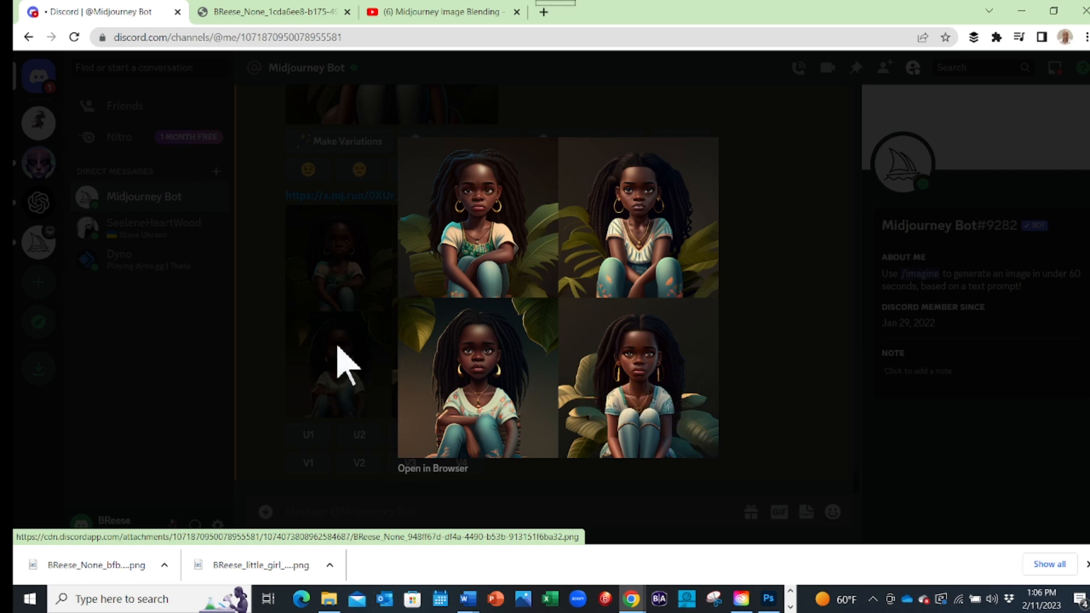
click(377, 420)
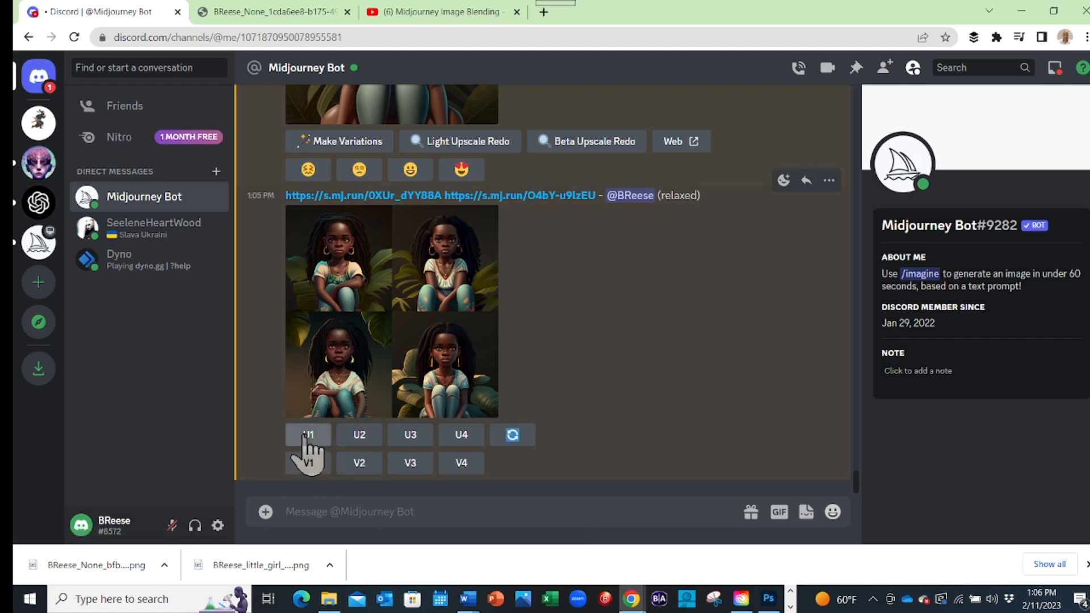
click(307, 436)
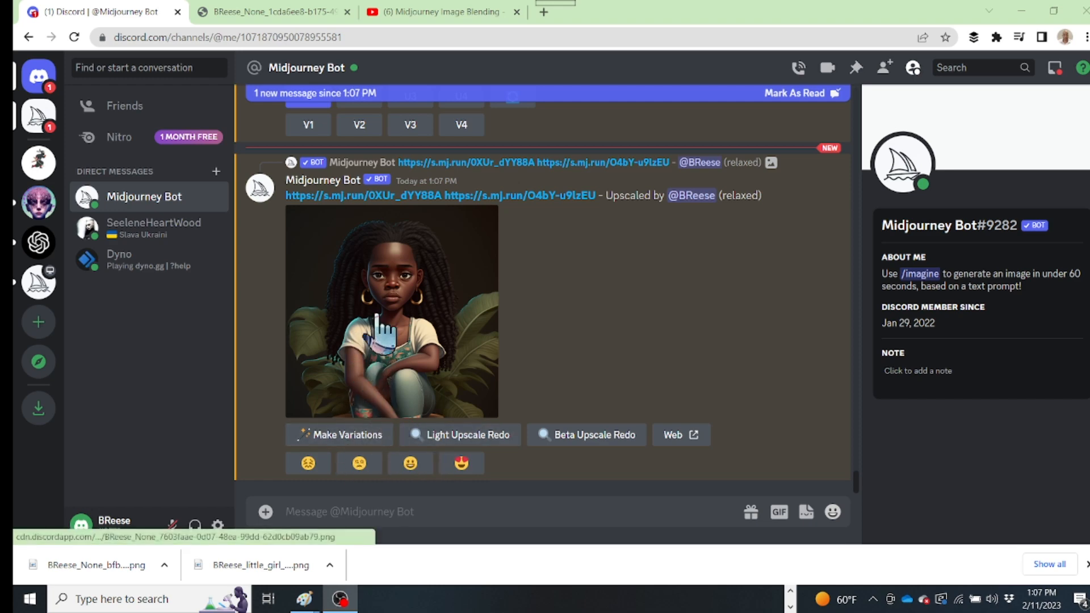
click(372, 341)
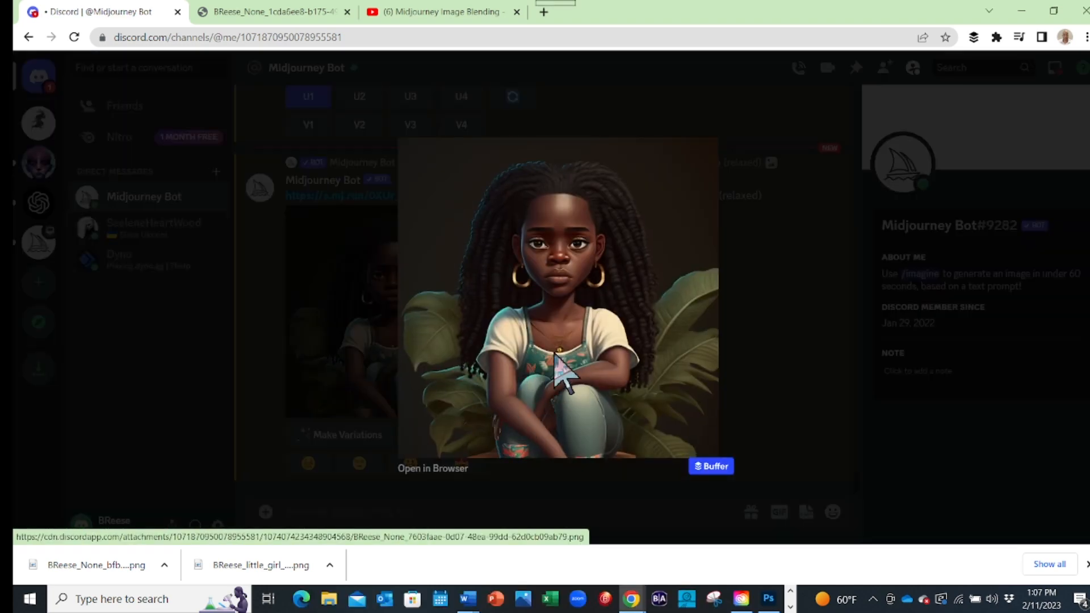